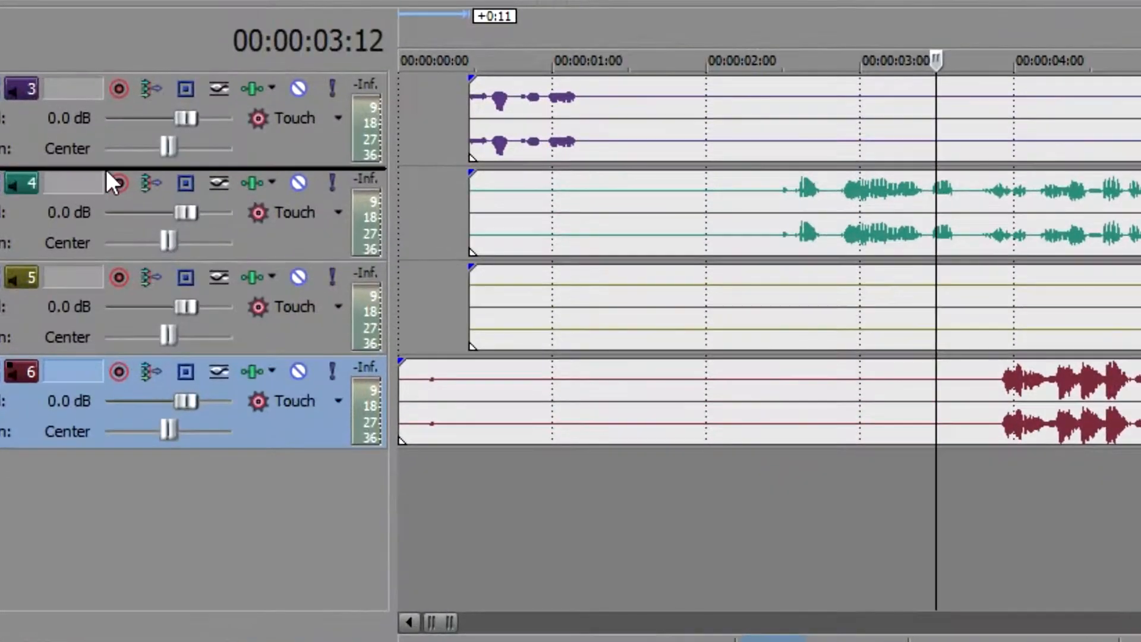
Step: Move the camera's audio track directly beneath the third track and label it as the camcorder track
{"action": "double_click", "coordinate": [61, 289]}
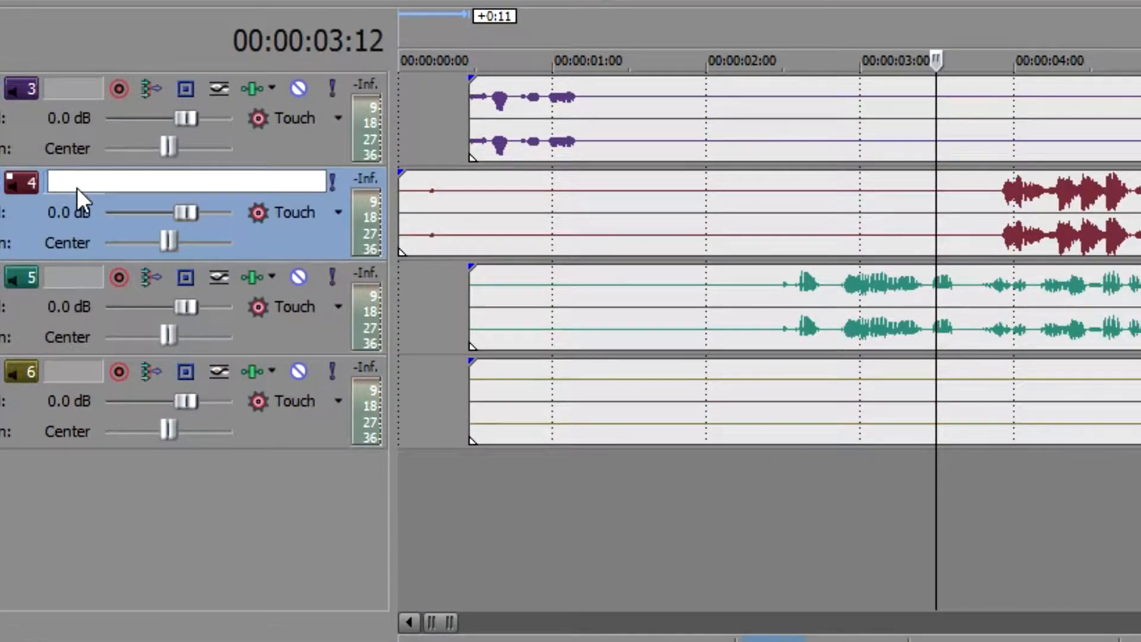
{"action": "type", "text": "Camc"}
{"action": "key", "text": "Return"}
{"action": "scroll", "coordinate": [606, 283], "scroll_direction": "up", "scroll_amount": 3}
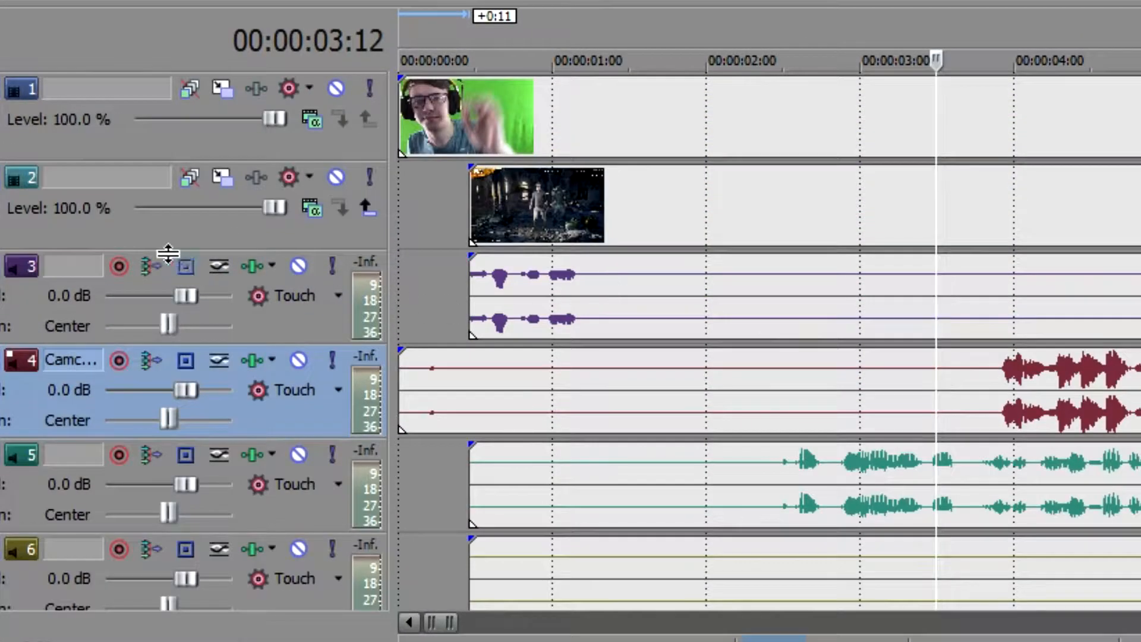
Step: Name the third track "Mic"
{"action": "double_click", "coordinate": [85, 265]}
{"action": "type", "text": "Mi"}
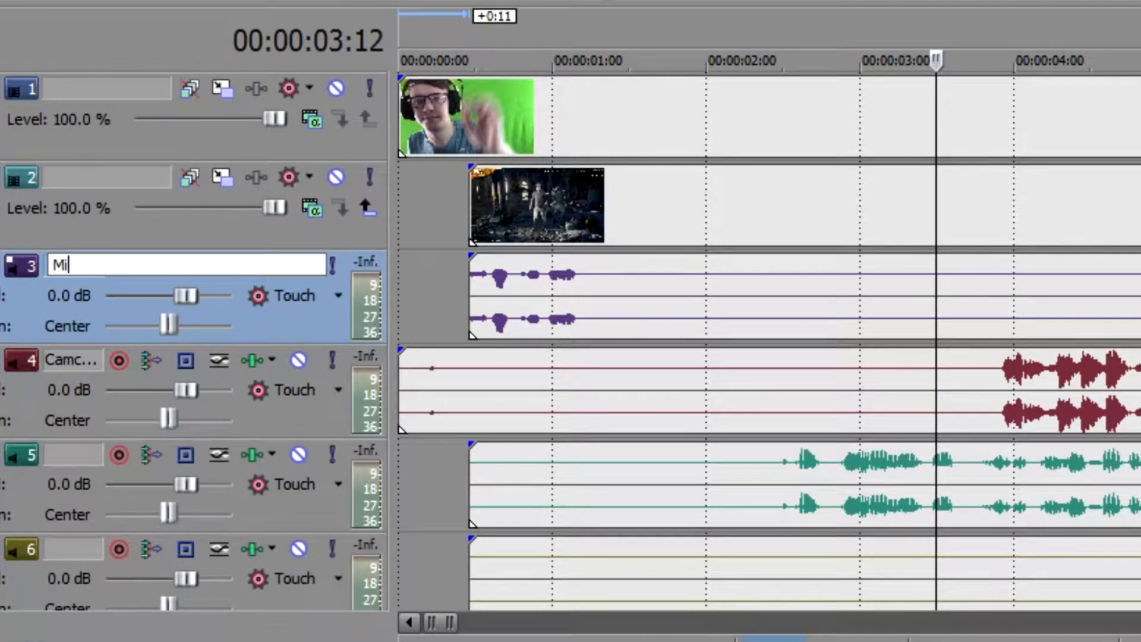
{"action": "type", "text": "c"}
{"action": "key", "text": "Return"}
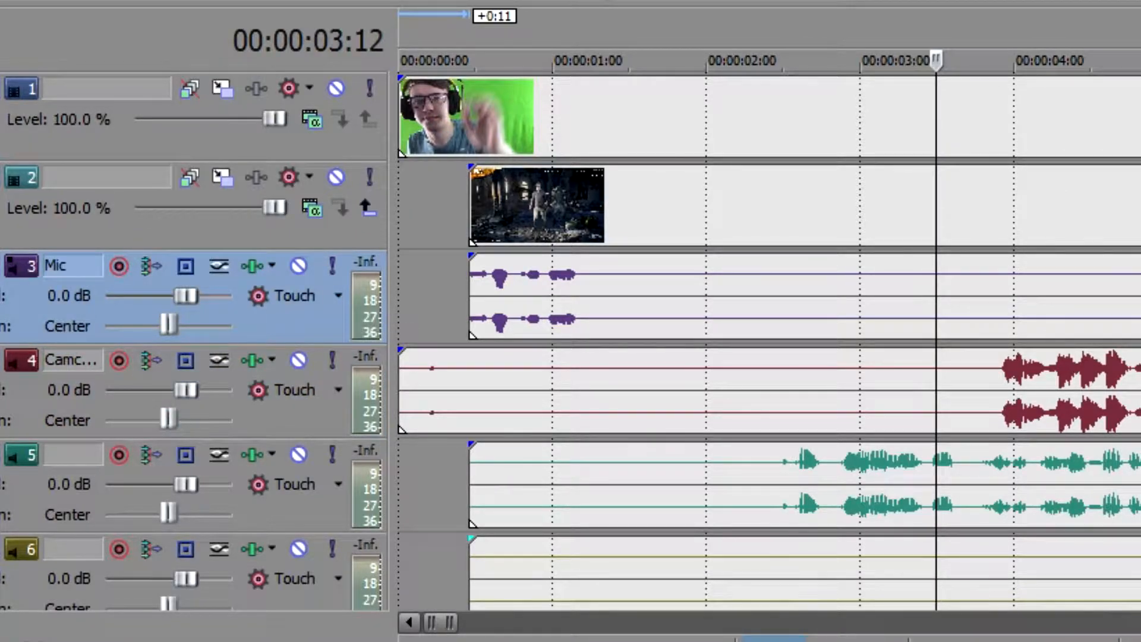
Step: Shift the camera clip along the timeline so its audio waveform roughly matches the Mic waveform
{"action": "left_click", "coordinate": [1031, 380]}
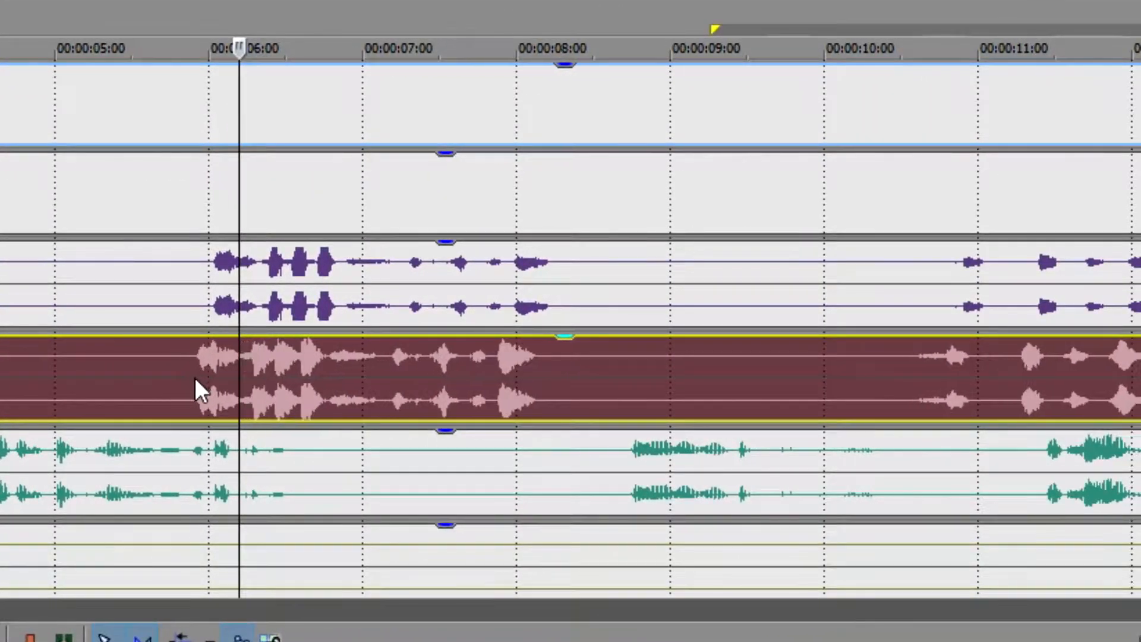
{"action": "mouse_move", "coordinate": [196, 381]}
{"action": "left_mouse_down"}
{"action": "mouse_move", "coordinate": [221, 381]}
{"action": "mouse_move", "coordinate": [204, 377]}
{"action": "left_mouse_up"}
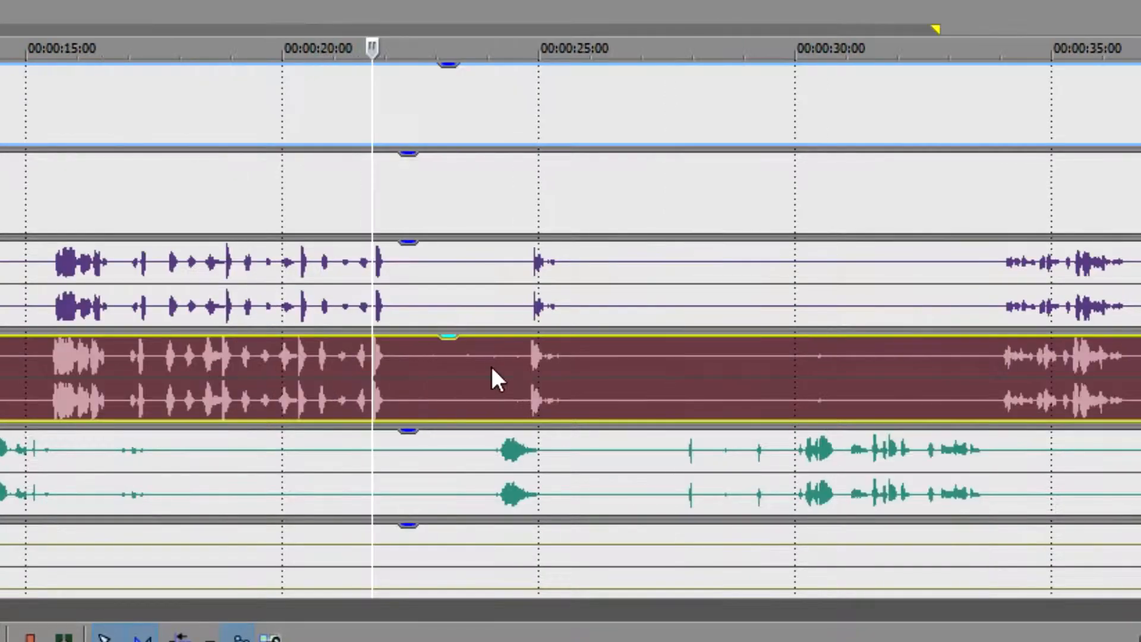
{"action": "left_click", "coordinate": [365, 356]}
{"action": "scroll", "coordinate": [381, 359], "scroll_direction": "up", "scroll_amount": 5}
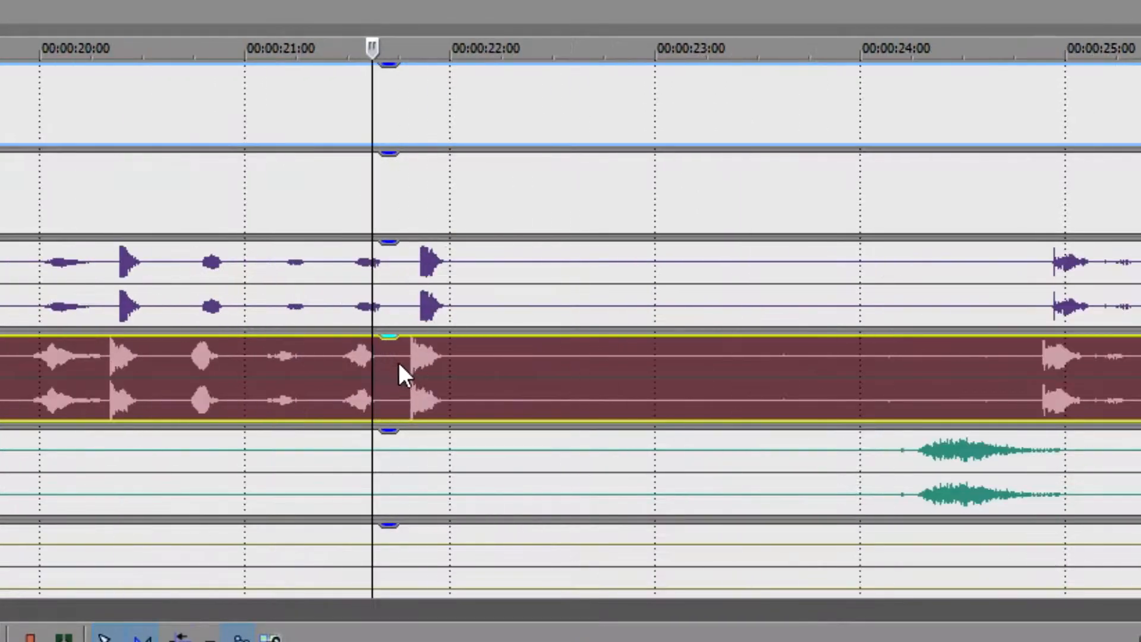
Step: Refine the camera clip's position against the Mic waveform at the clap near 00:00:21
{"action": "scroll", "coordinate": [515, 380], "scroll_direction": "up", "scroll_amount": 4}
{"action": "left_click", "coordinate": [571, 381]}
{"action": "scroll", "coordinate": [572, 384], "scroll_direction": "up", "scroll_amount": 5}
{"action": "left_click_drag", "start_coordinate": [696, 364], "coordinate": [551, 381]}
{"action": "left_click_drag", "start_coordinate": [635, 393], "coordinate": [634, 355]}
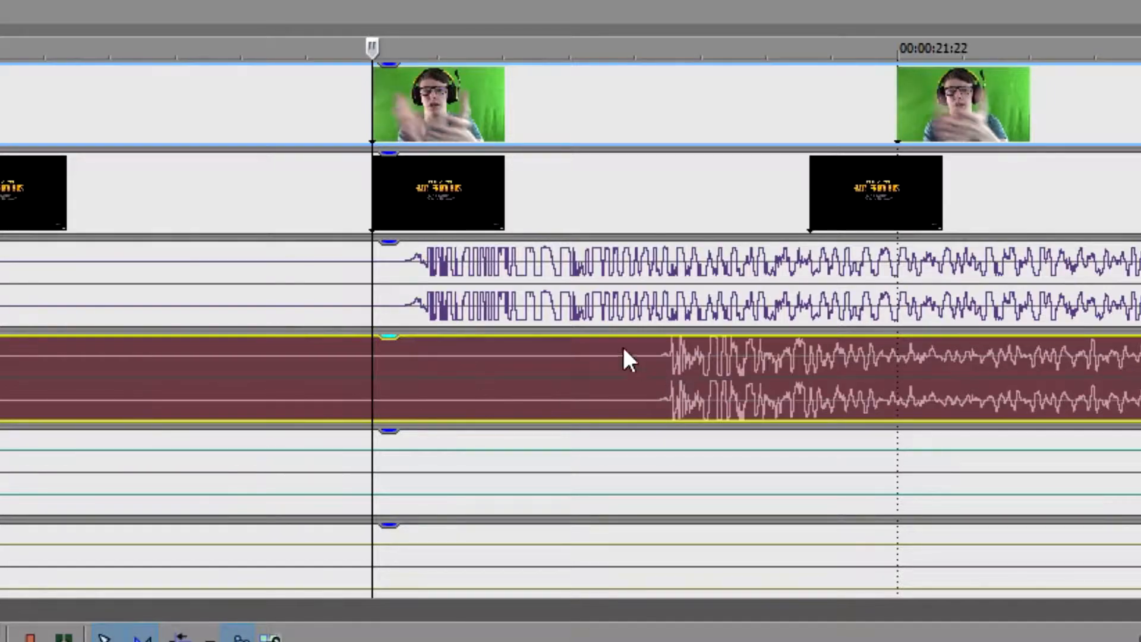
Step: Ungroup the camera video event from its audio event
{"action": "left_click", "coordinate": [448, 113]}
{"action": "scroll", "coordinate": [600, 229], "scroll_direction": "down", "scroll_amount": 8}
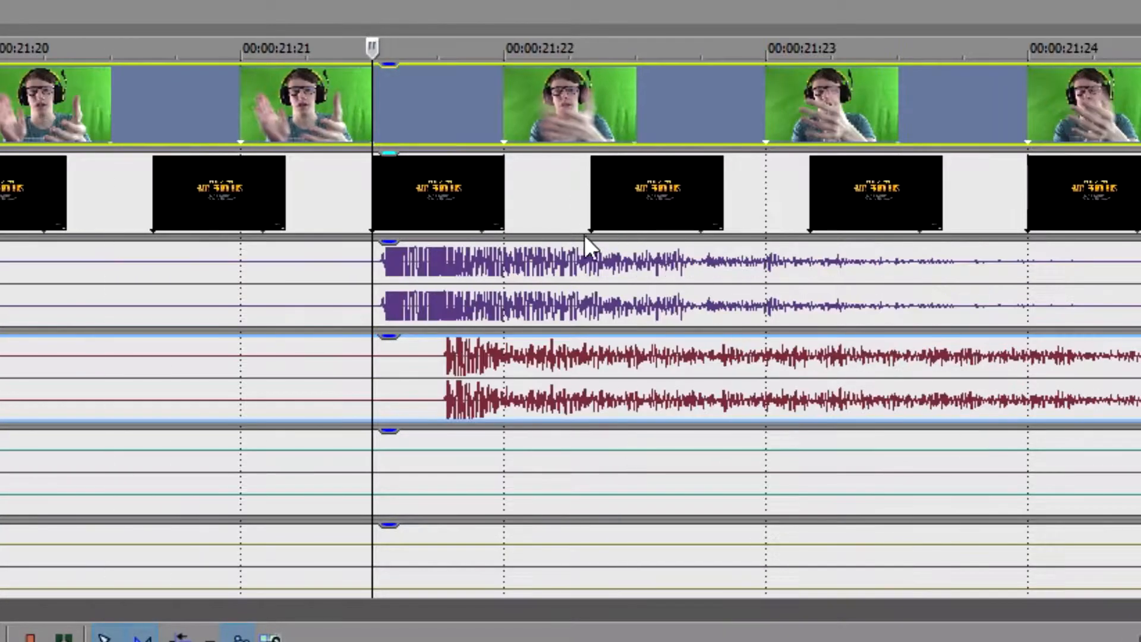
{"action": "scroll", "coordinate": [530, 112], "scroll_direction": "down", "scroll_amount": 10}
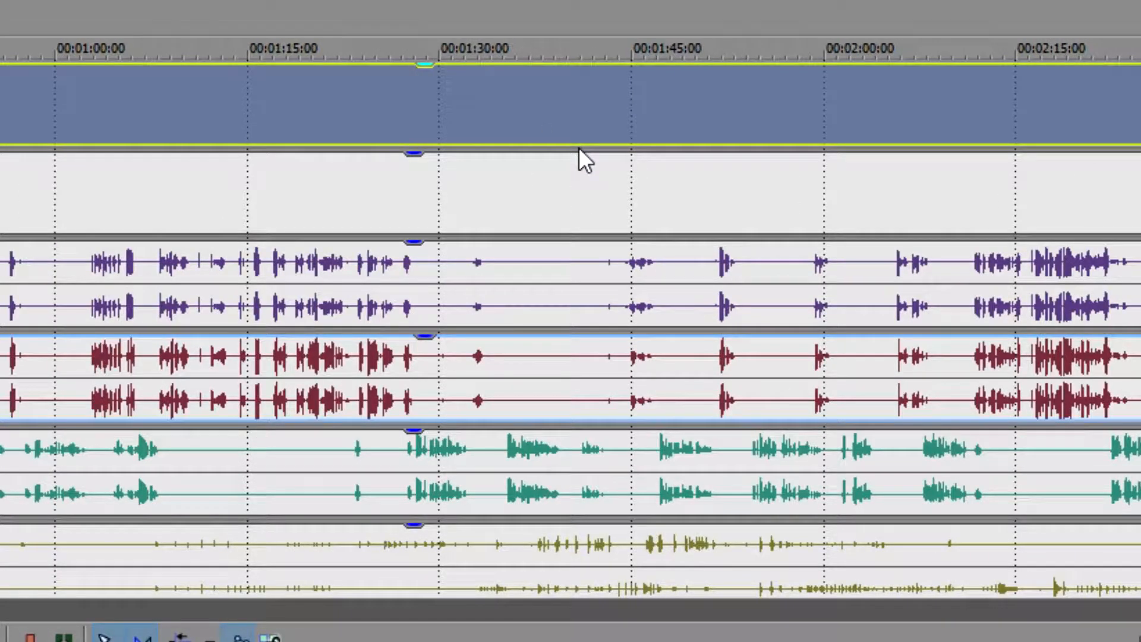
{"action": "key", "text": "u"}
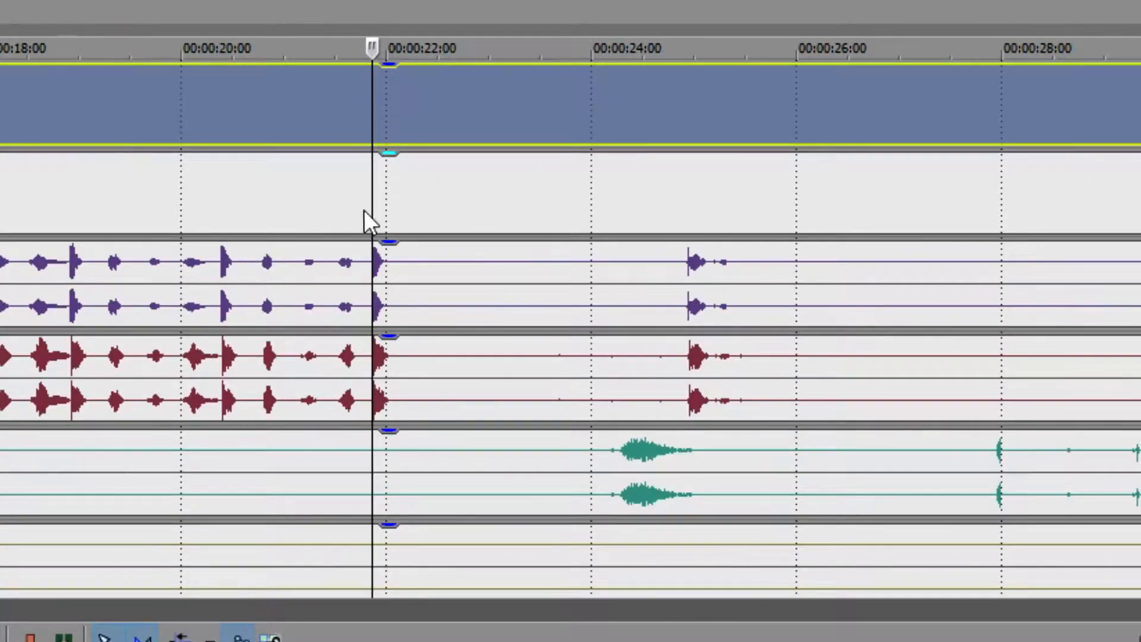
Step: Move only the camera audio event so its clap peak near 00:00:21 lines up with the Mic track's peak
{"action": "mouse_move", "coordinate": [370, 385]}
{"action": "left_mouse_down"}
{"action": "mouse_move", "coordinate": [401, 389]}
{"action": "mouse_move", "coordinate": [365, 387]}
{"action": "mouse_move", "coordinate": [401, 386]}
{"action": "mouse_move", "coordinate": [376, 381]}
{"action": "left_mouse_up"}
{"action": "scroll", "coordinate": [381, 378], "scroll_direction": "up", "scroll_amount": 8}
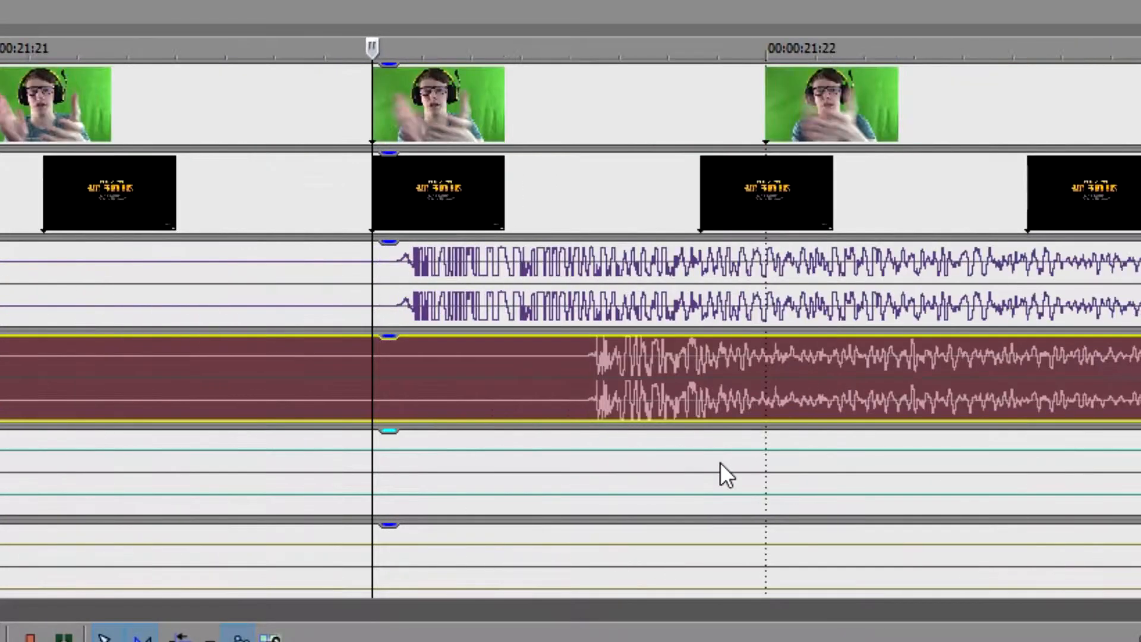
{"action": "left_click_drag", "start_coordinate": [869, 395], "coordinate": [502, 349]}
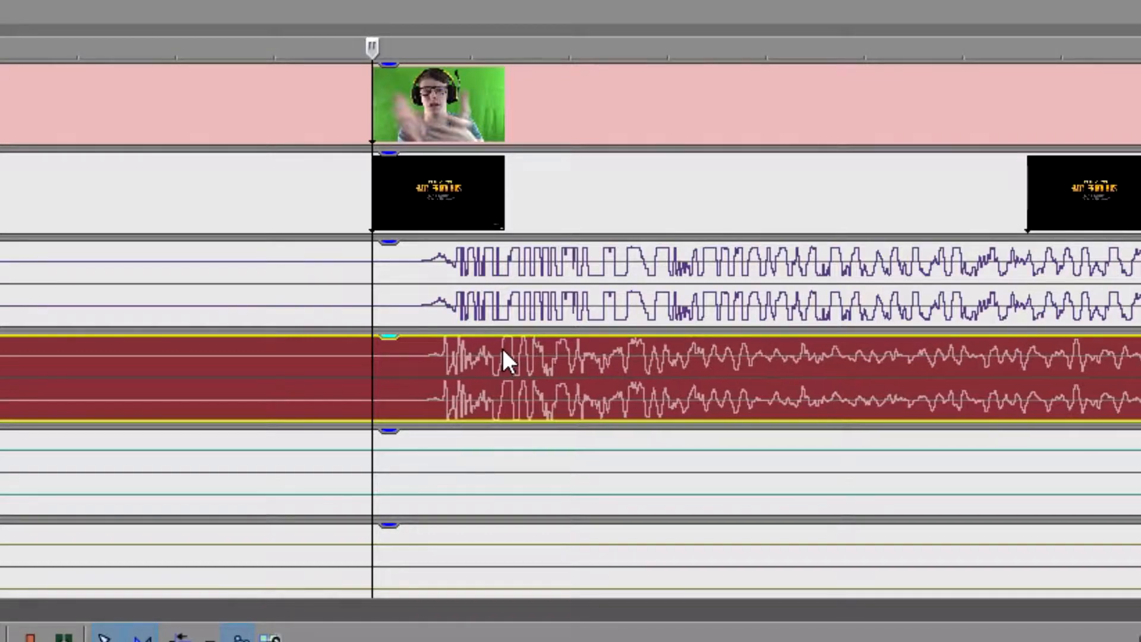
Step: Synchronize the camera video event with its shifted audio using the By Moving option
{"action": "scroll", "coordinate": [651, 458], "scroll_direction": "down", "scroll_amount": 4}
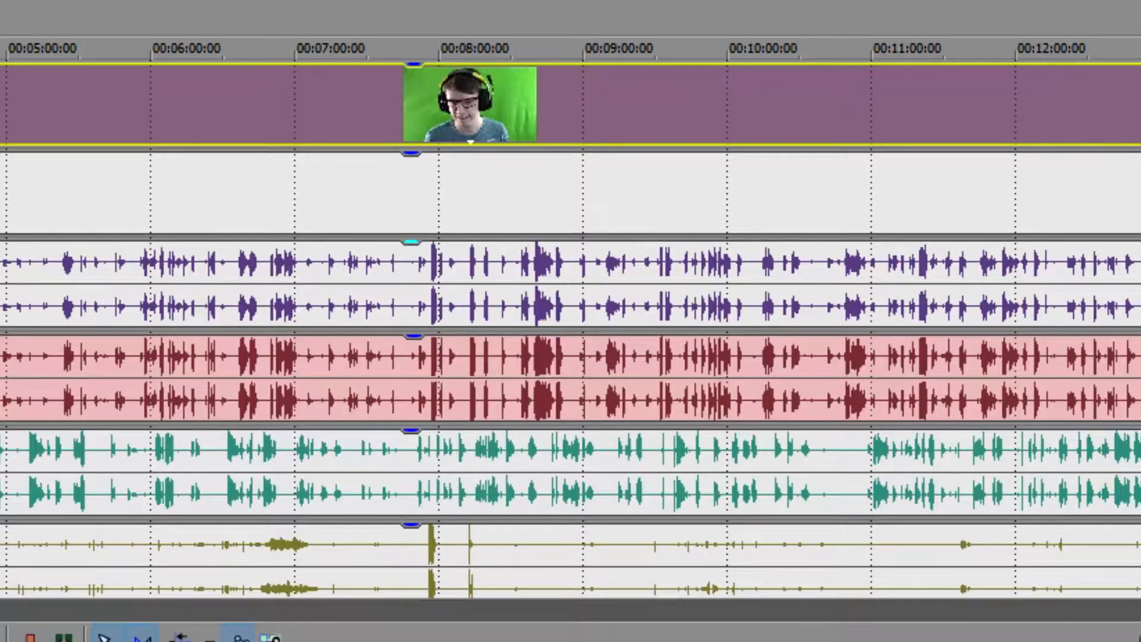
{"action": "left_click", "coordinate": [571, 193]}
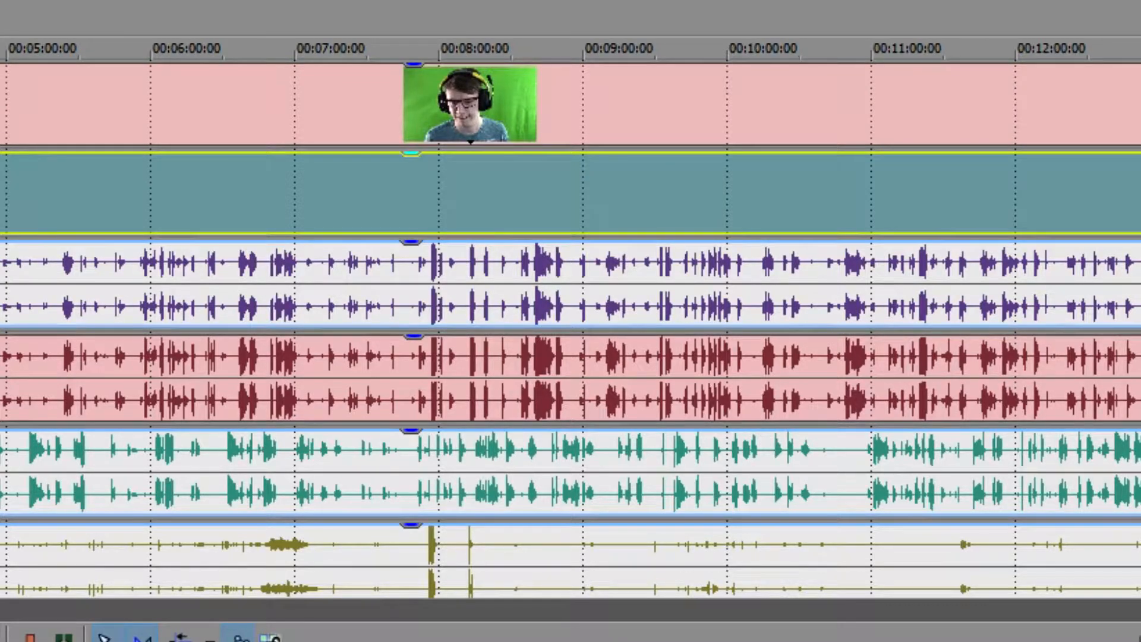
{"action": "right_click", "coordinate": [52, 104]}
{"action": "mouse_move", "coordinate": [106, 571]}
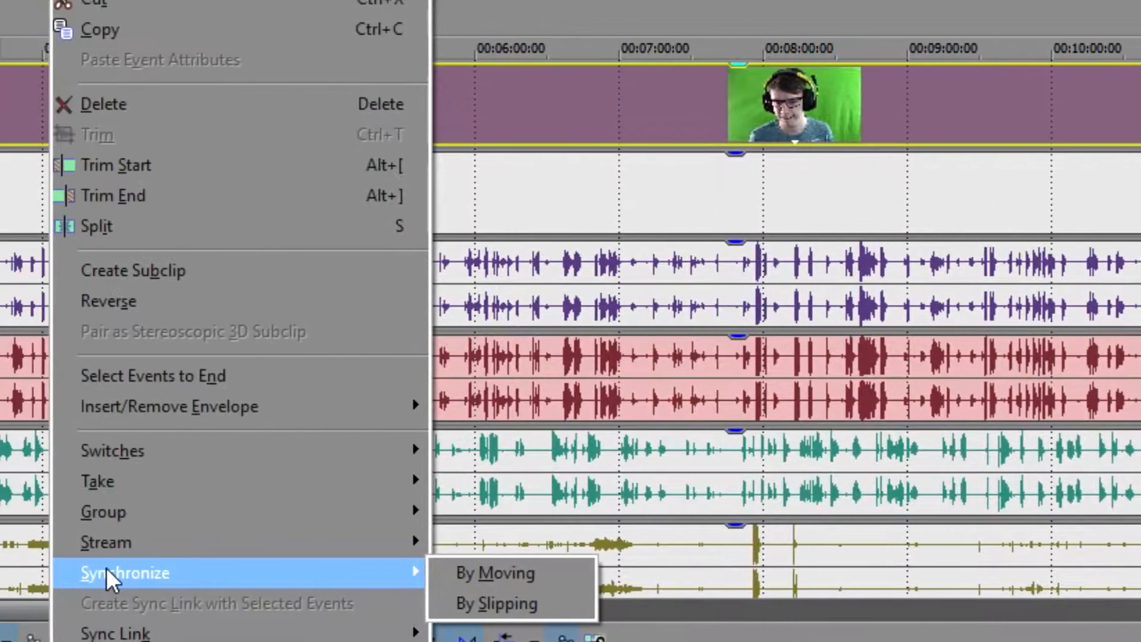
{"action": "left_click", "coordinate": [479, 568]}
{"action": "scroll", "coordinate": [271, 353], "scroll_direction": "up", "scroll_amount": 8}
{"action": "scroll", "coordinate": [266, 269], "scroll_direction": "down", "scroll_amount": 7}
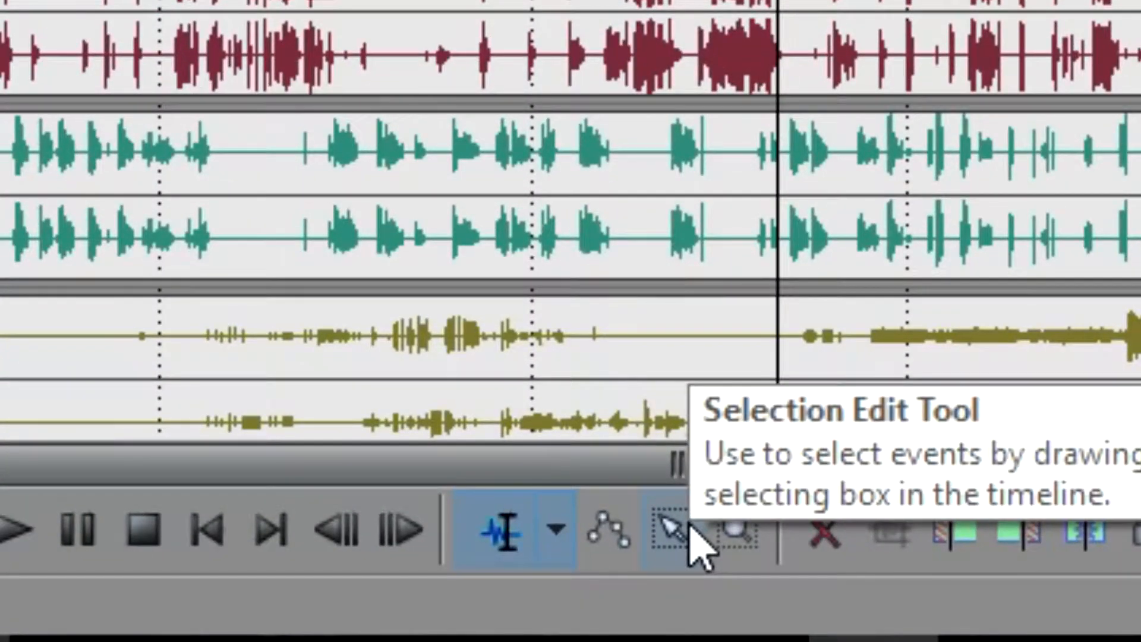
Step: Select all video and audio events with the Selection Edit Tool, group them, and return to the Normal Edit Tool
{"action": "left_click", "coordinate": [264, 609]}
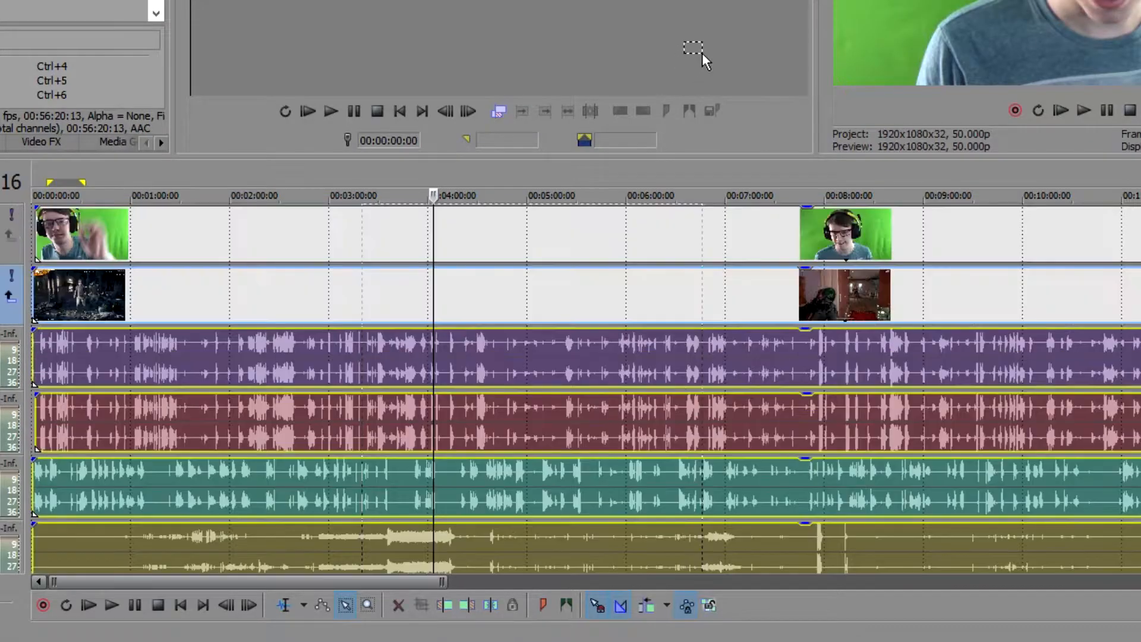
{"action": "left_click_drag", "start_coordinate": [701, 52], "coordinate": [690, 77]}
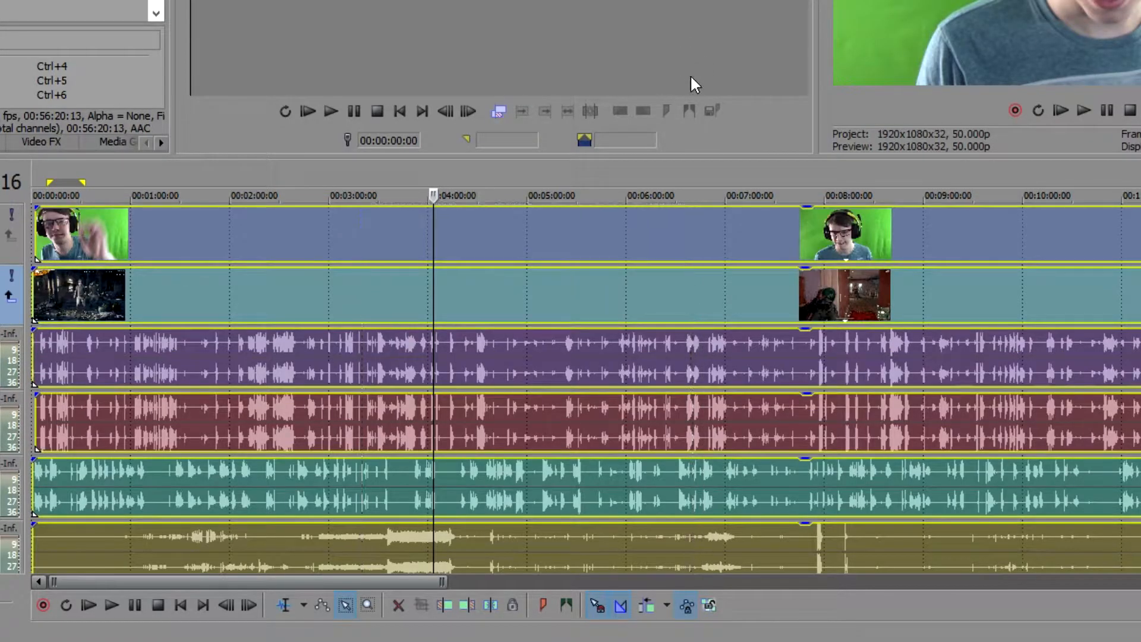
{"action": "scroll", "coordinate": [654, 302], "scroll_direction": "down", "scroll_amount": 2}
{"action": "left_click", "coordinate": [282, 605]}
Step: Move the grouped events later along the timeline and back to the timeline's start
{"action": "left_click_drag", "start_coordinate": [182, 261], "coordinate": [275, 243]}
{"action": "left_click", "coordinate": [275, 243]}
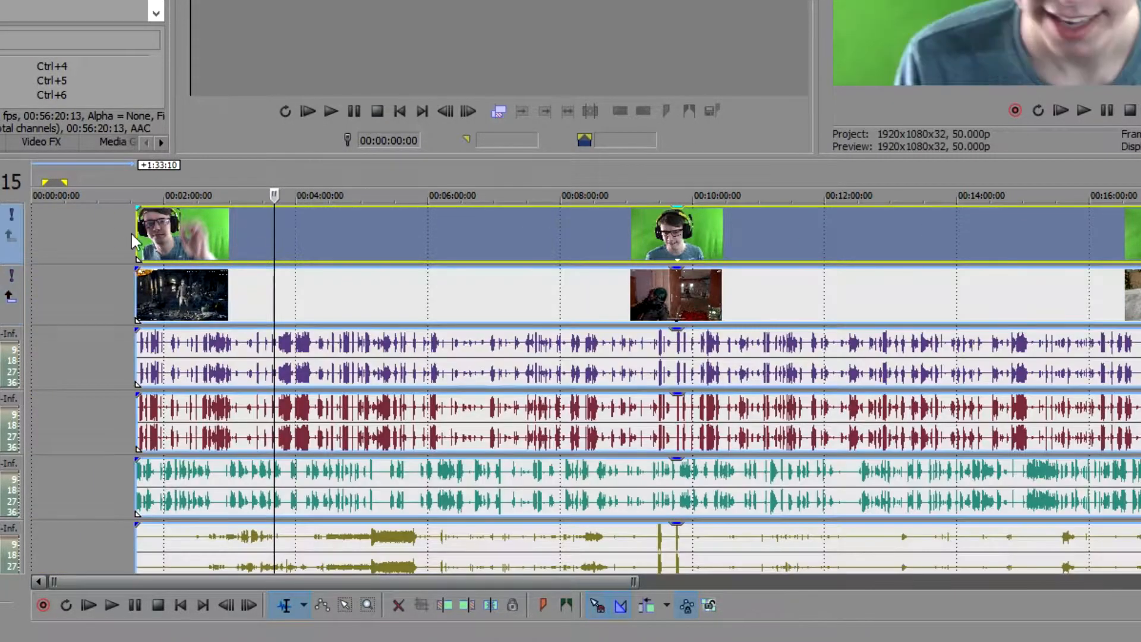
{"action": "left_click_drag", "start_coordinate": [192, 229], "coordinate": [52, 257]}
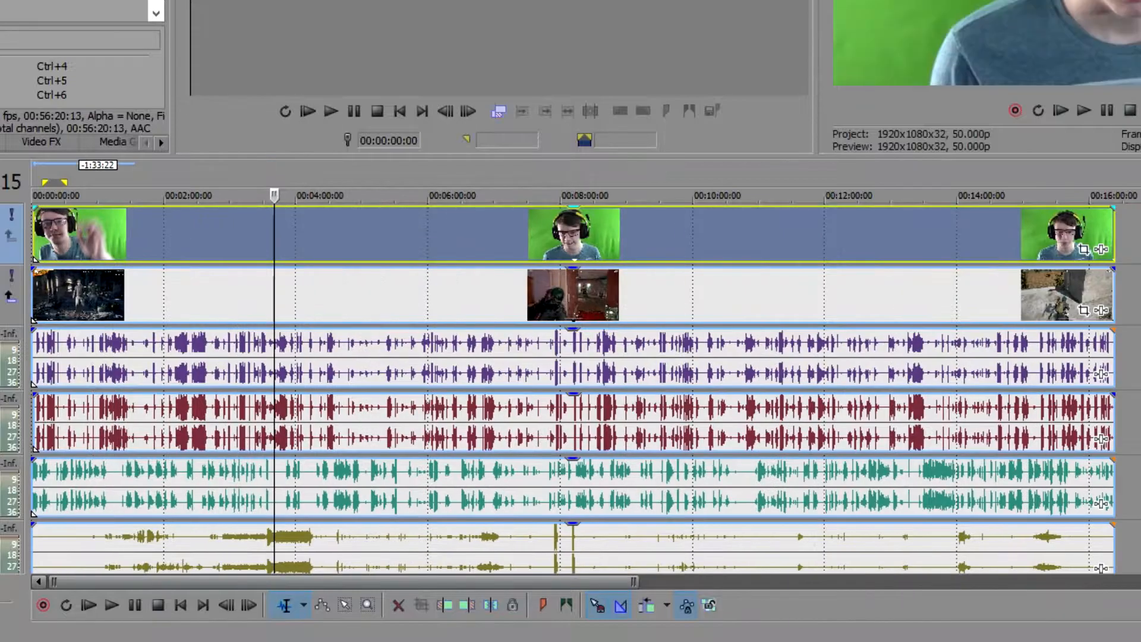
{"action": "left_click", "coordinate": [183, 247]}
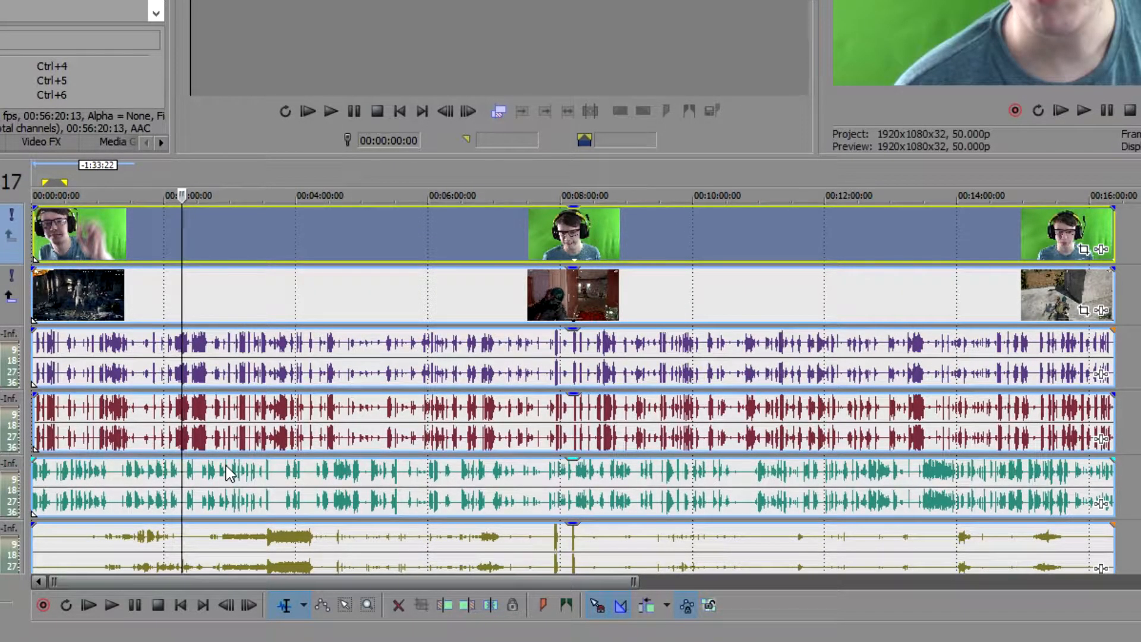
Step: Add the Sony Sharpen and Sony Saturation Adjust effects to video track 1
{"action": "left_click", "coordinate": [106, 352]}
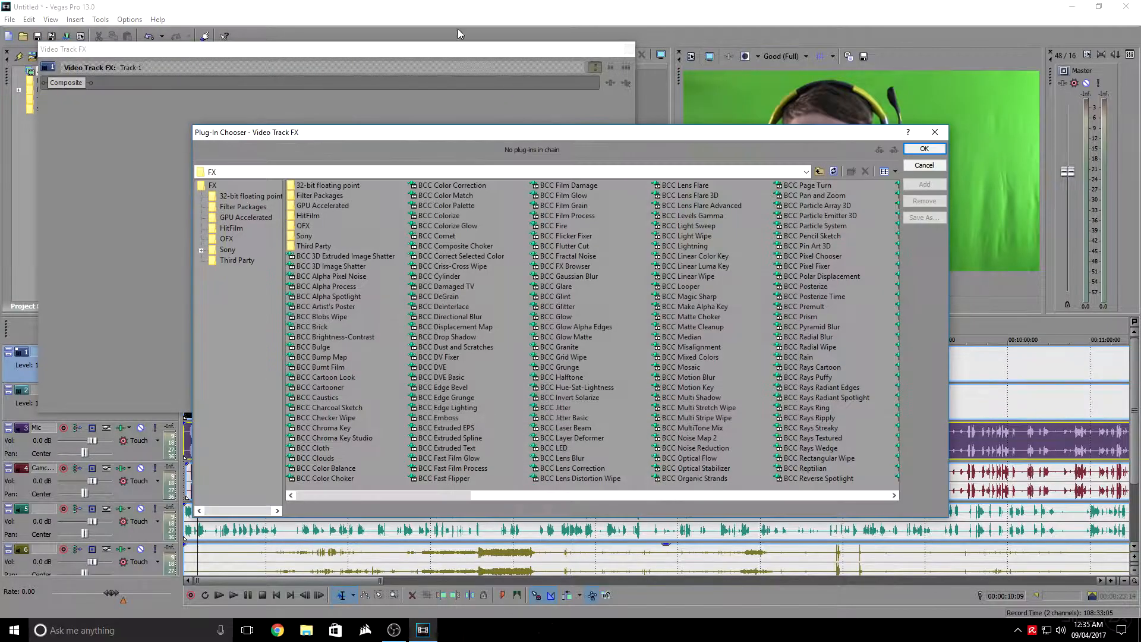
{"action": "scroll", "coordinate": [542, 416], "scroll_direction": "down", "scroll_amount": 5}
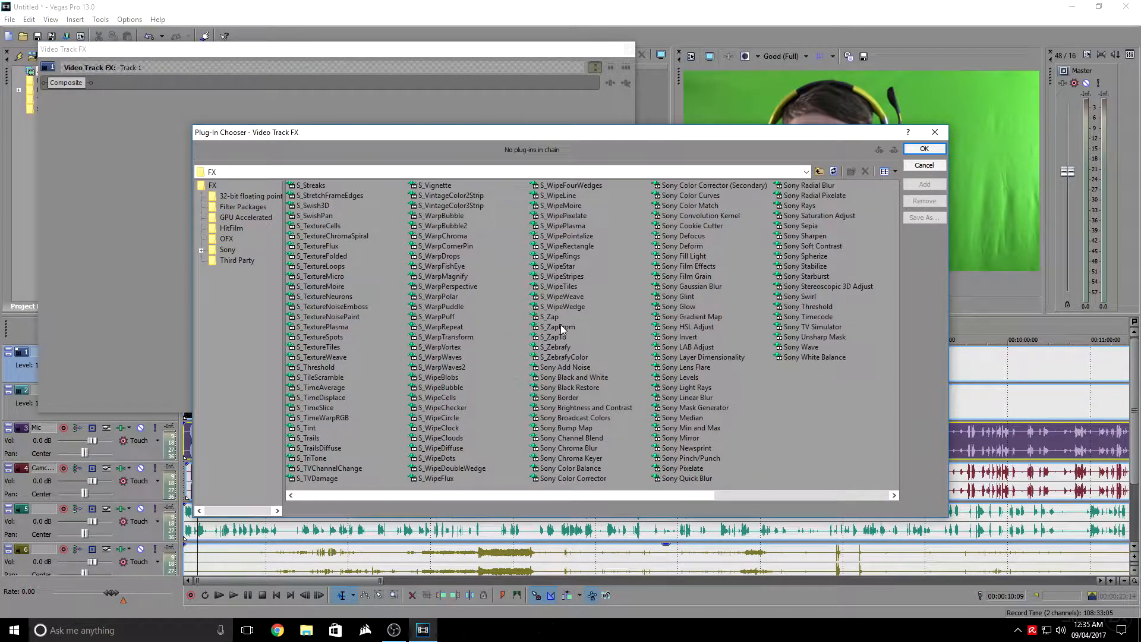
{"action": "left_click", "coordinate": [701, 184]}
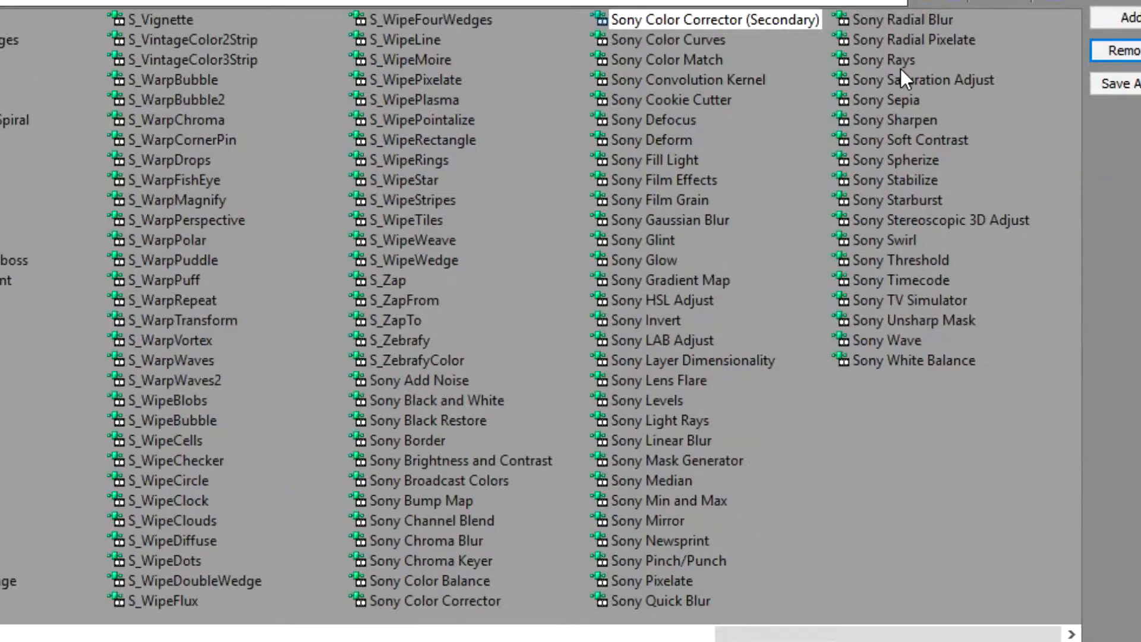
{"action": "double_click", "coordinate": [911, 80]}
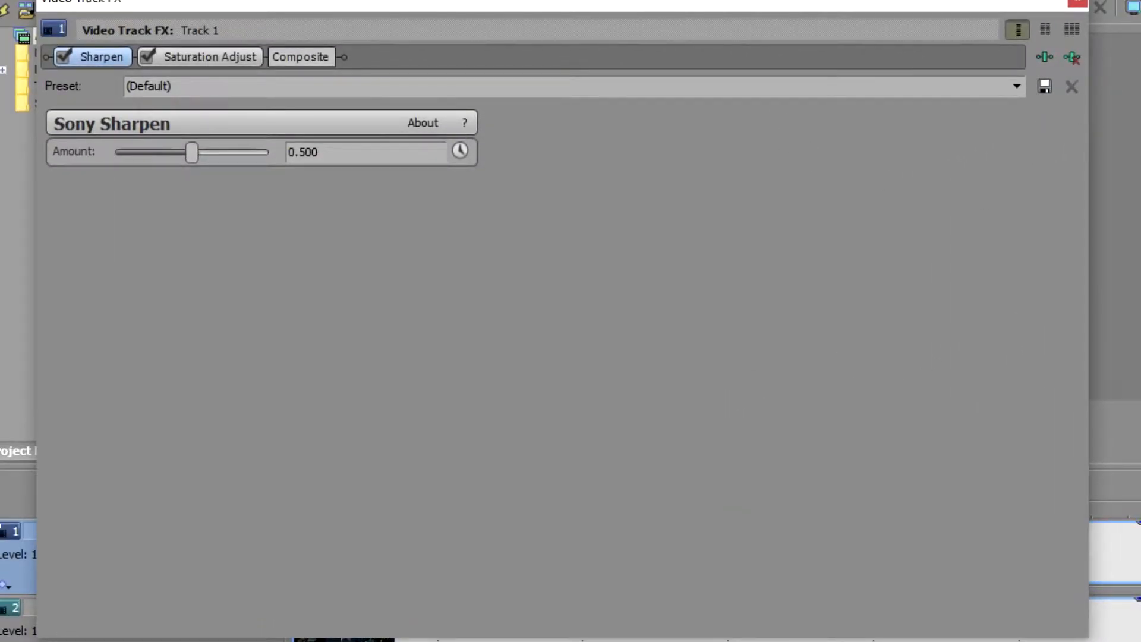
Step: Apply the "Saturate me" preset to Saturation Adjust and edit the Sharpen amount on track 1
{"action": "left_click", "coordinate": [203, 63]}
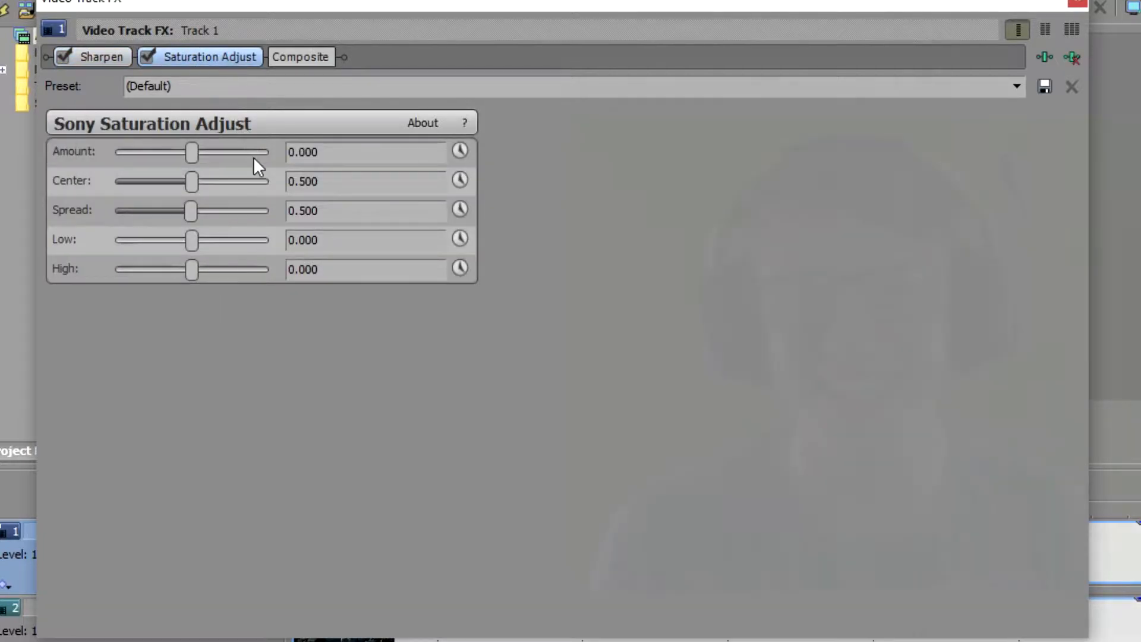
{"action": "left_click", "coordinate": [1016, 85]}
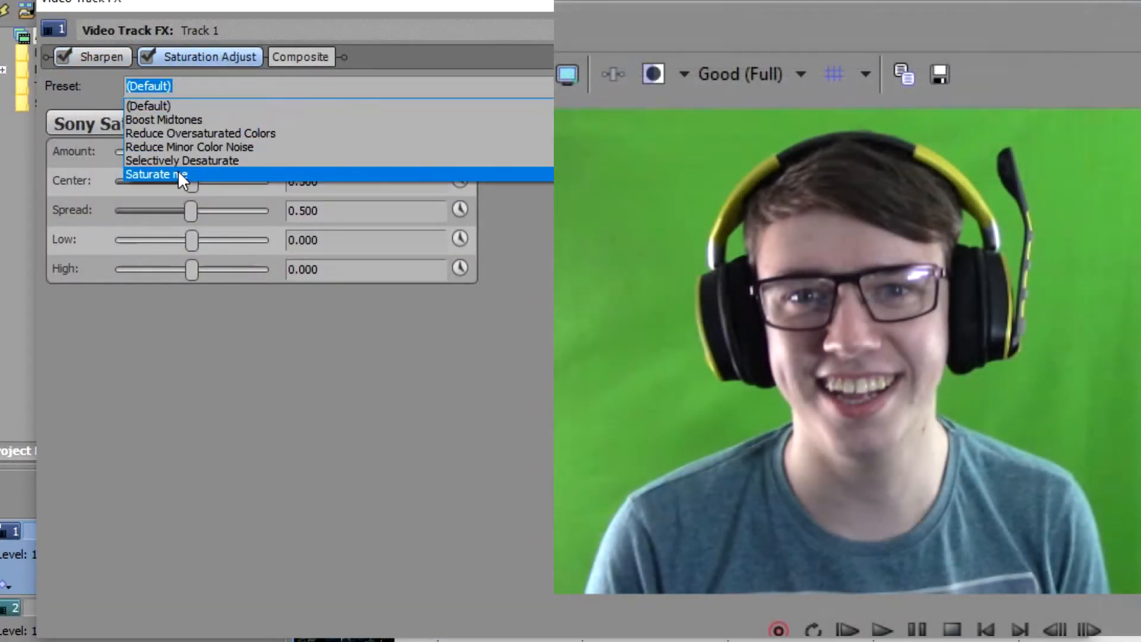
{"action": "left_click", "coordinate": [178, 174]}
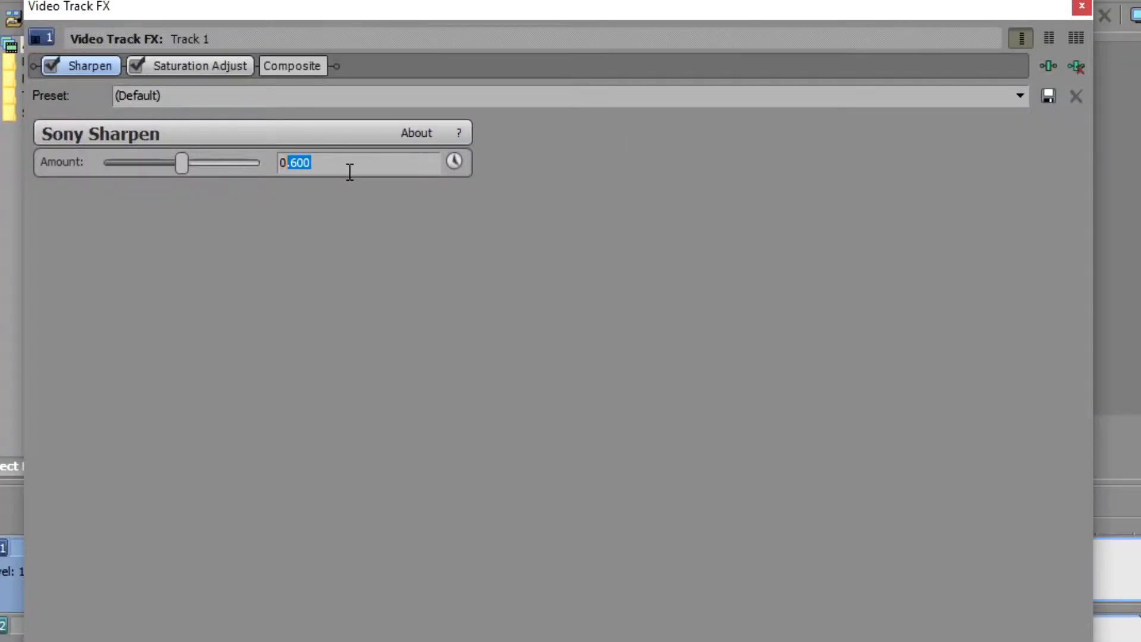
{"action": "key", "text": "BackSpace"}
{"action": "type", "text": "."}
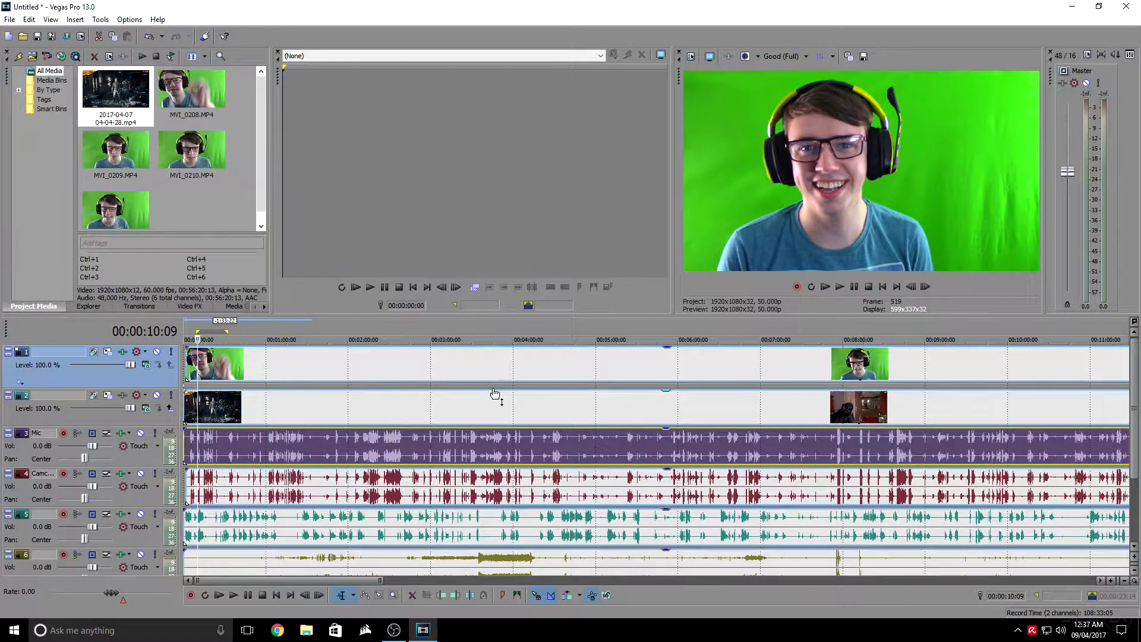
Step: Reposition the camera clip's frame with Event Pan/Crop to center the person in the picture
{"action": "scroll", "coordinate": [496, 394], "scroll_direction": "down", "scroll_amount": 1}
{"action": "scroll", "coordinate": [397, 419], "scroll_direction": "down", "scroll_amount": 2}
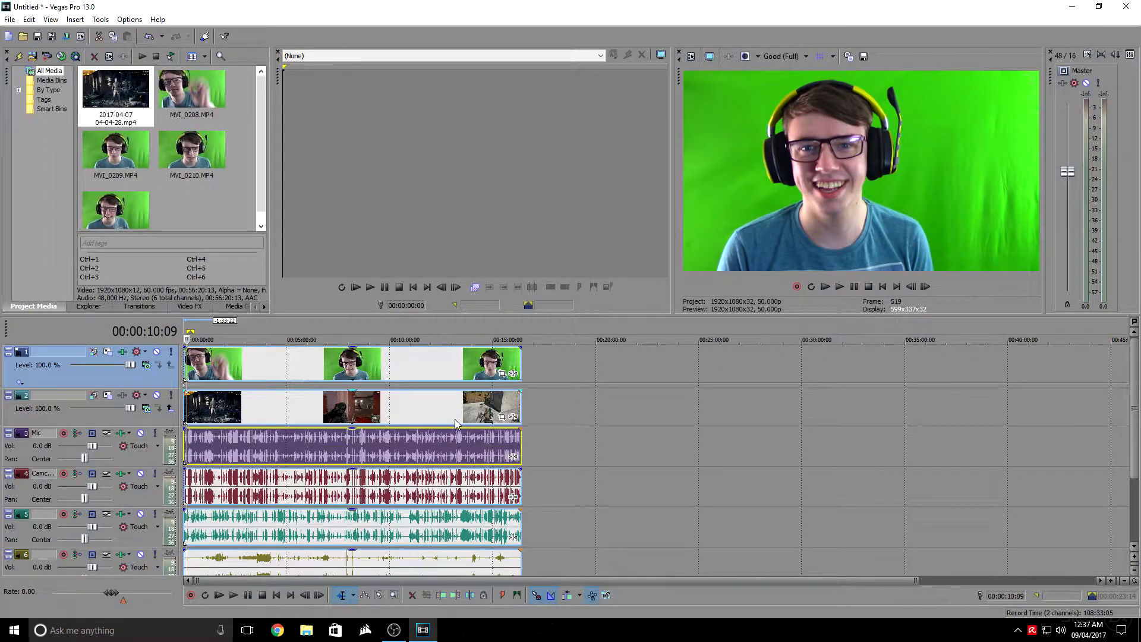
{"action": "scroll", "coordinate": [452, 423], "scroll_direction": "up", "scroll_amount": 2}
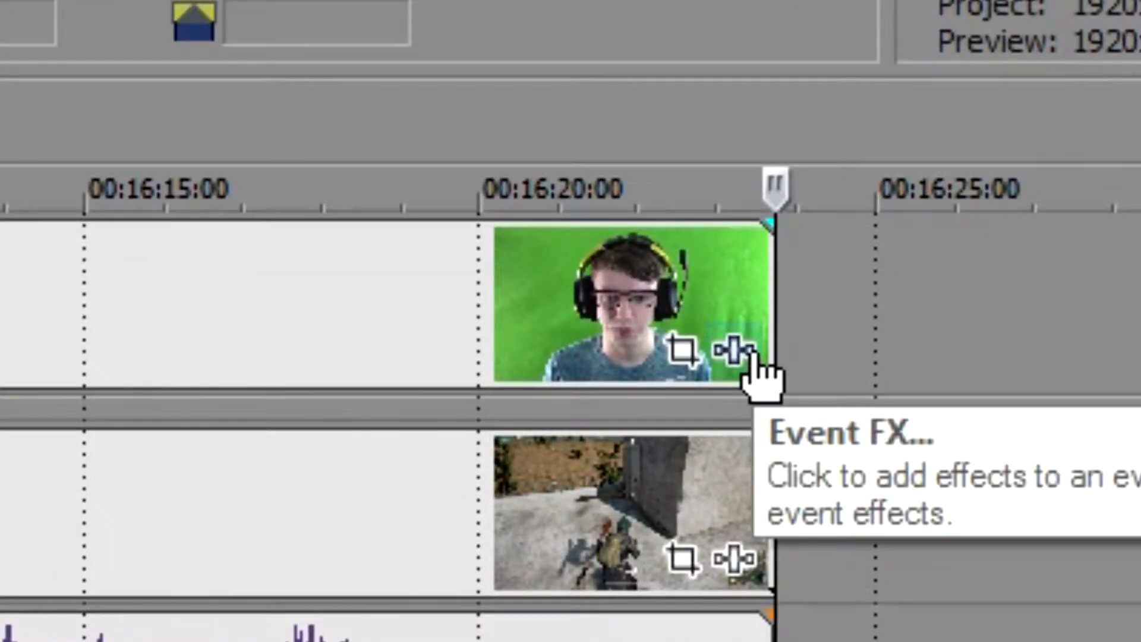
{"action": "scroll", "coordinate": [754, 363], "scroll_direction": "up", "scroll_amount": 5}
{"action": "scroll", "coordinate": [731, 356], "scroll_direction": "up", "scroll_amount": 5}
{"action": "scroll", "coordinate": [734, 379], "scroll_direction": "up", "scroll_amount": 5}
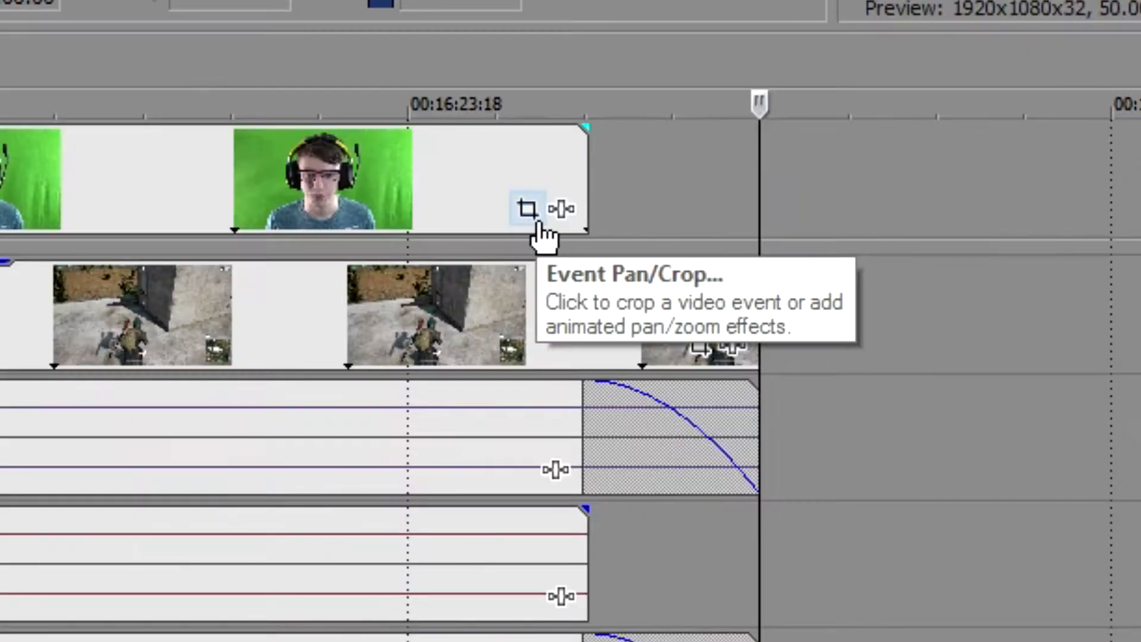
{"action": "left_click", "coordinate": [420, 352]}
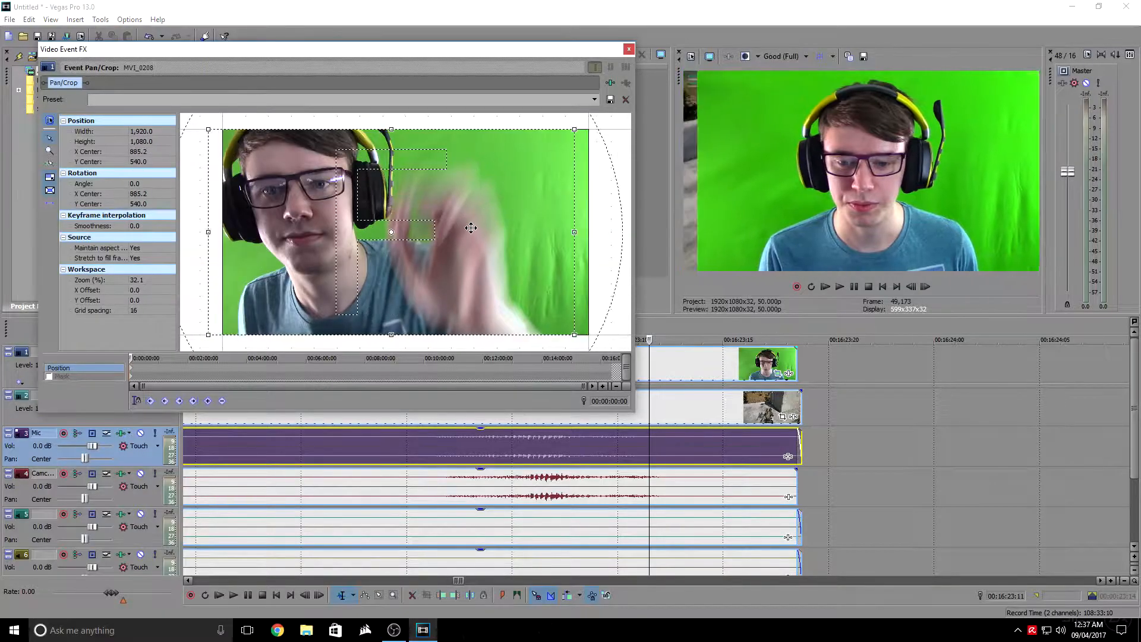
{"action": "left_click_drag", "start_coordinate": [470, 228], "coordinate": [336, 282]}
{"action": "scroll", "coordinate": [696, 422], "scroll_direction": "down", "scroll_amount": 8}
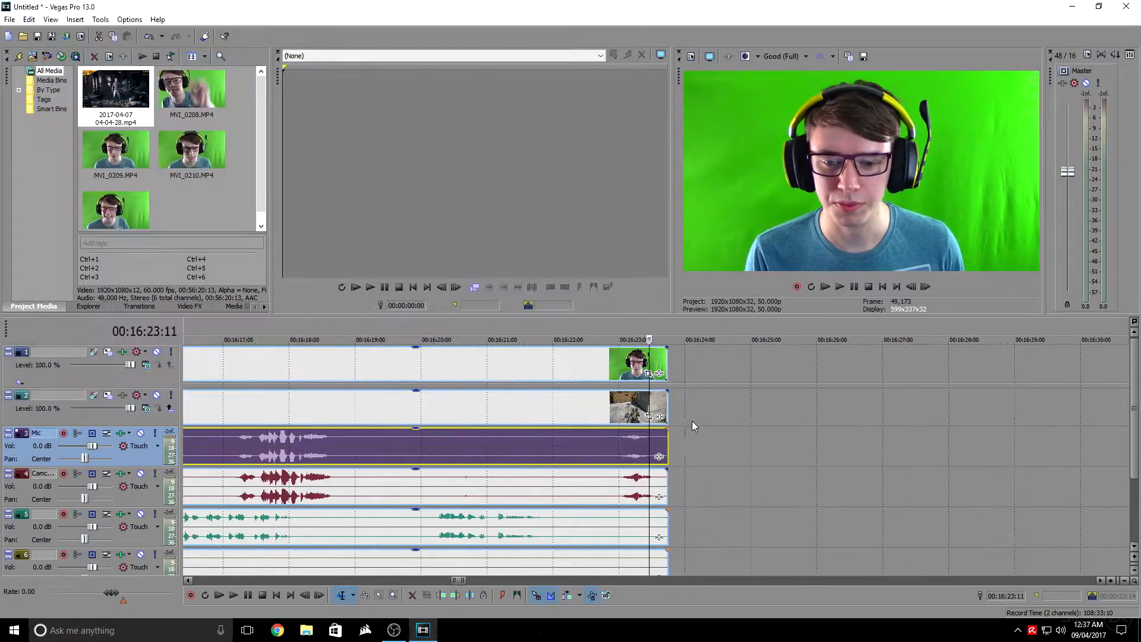
Step: Mute the camcorder audio on track 4
{"action": "scroll", "coordinate": [600, 443], "scroll_direction": "up", "scroll_amount": 8}
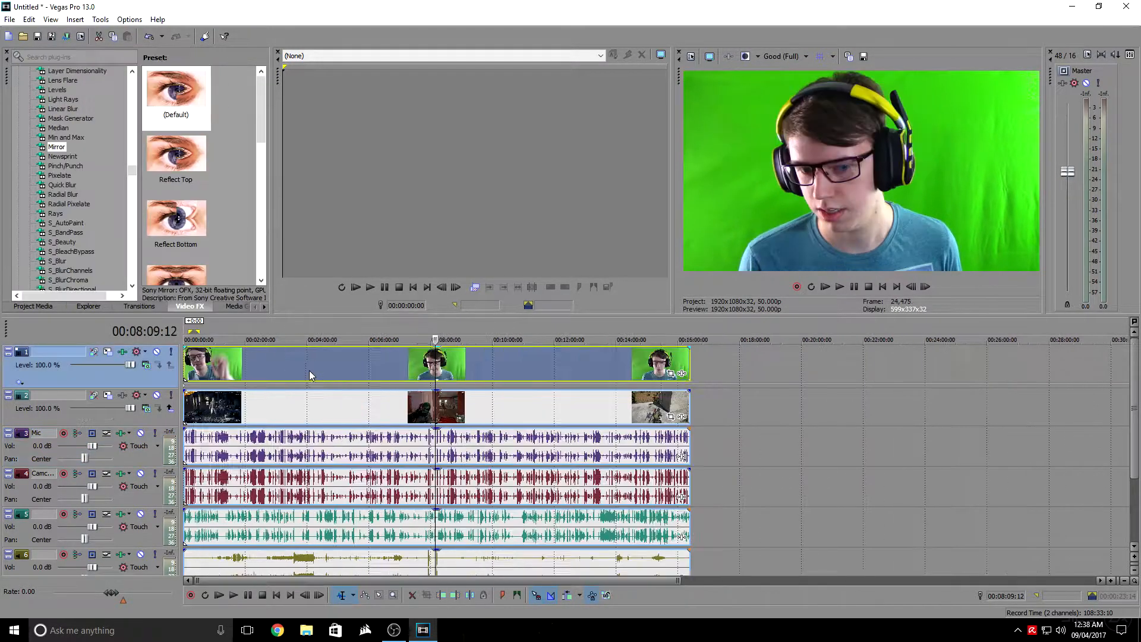
{"action": "left_click", "coordinate": [309, 368]}
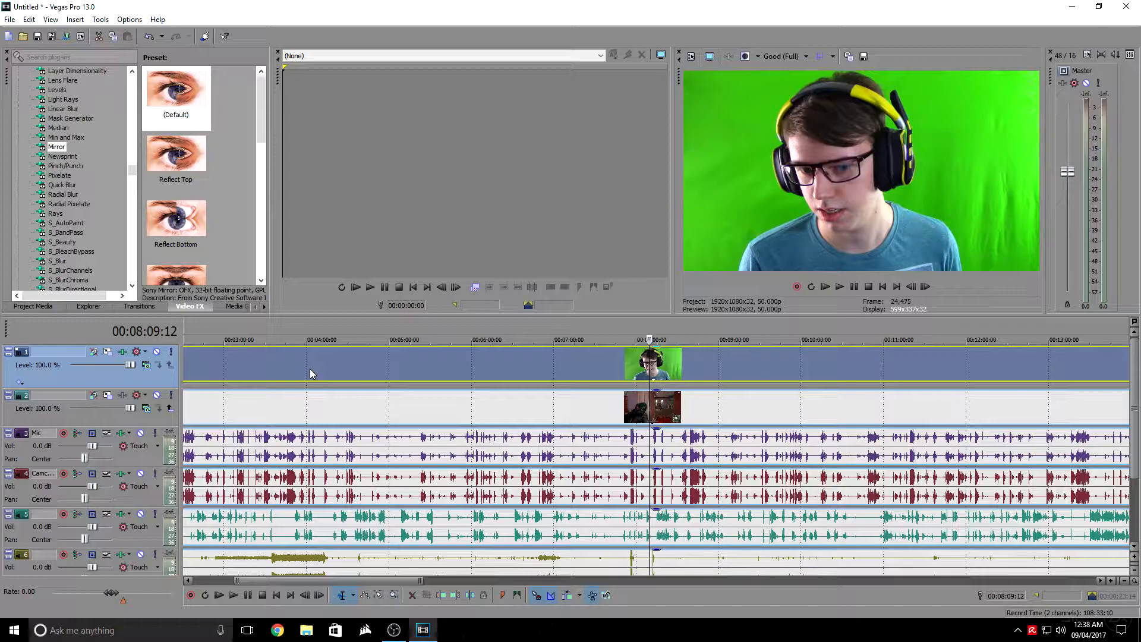
{"action": "scroll", "coordinate": [314, 395], "scroll_direction": "down", "scroll_amount": 8}
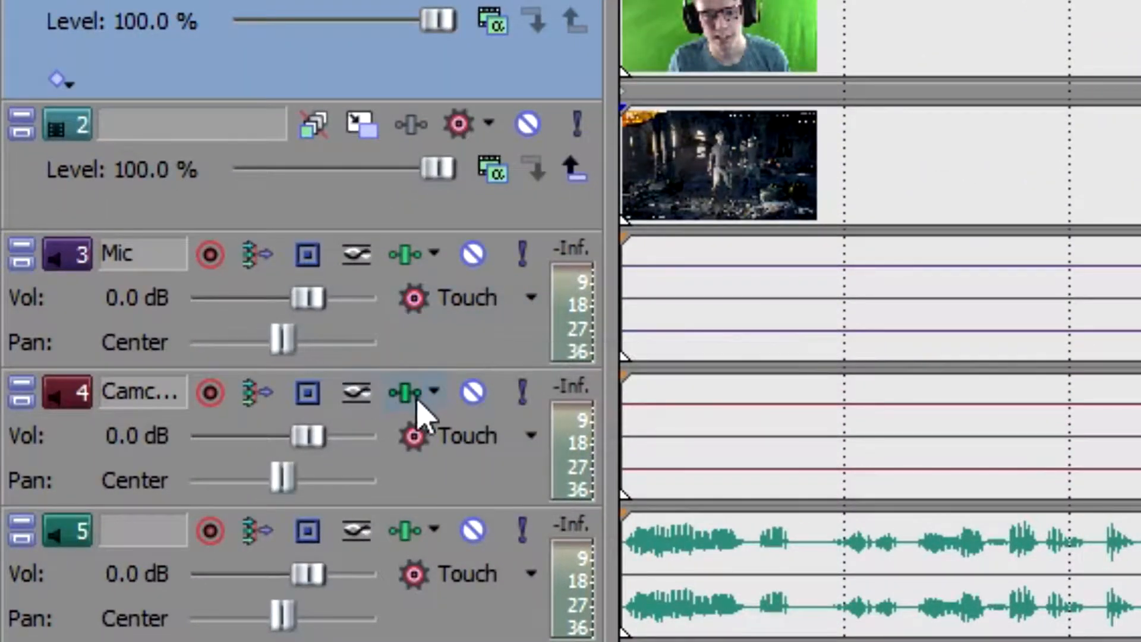
{"action": "left_click", "coordinate": [473, 392]}
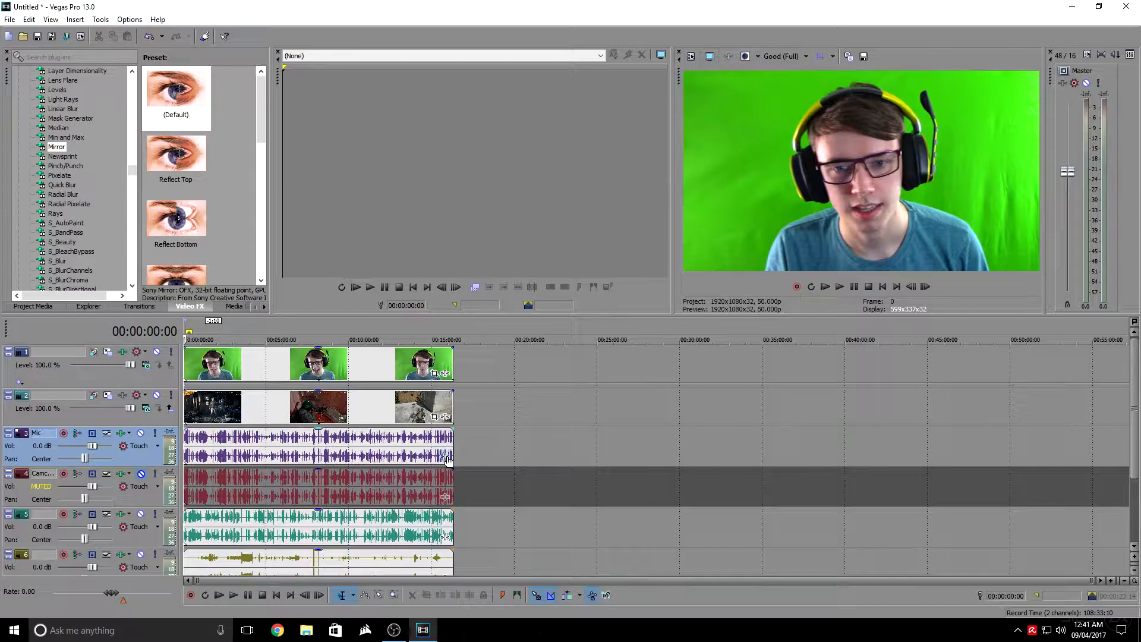
{"action": "left_click", "coordinate": [446, 456]}
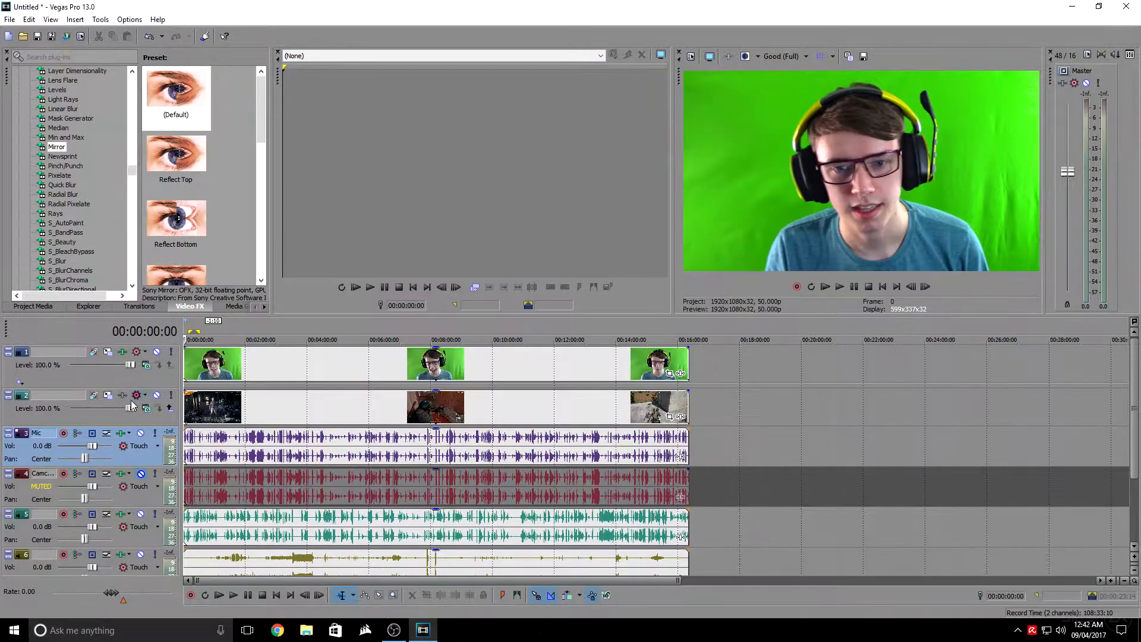
{"action": "scroll", "coordinate": [197, 441], "scroll_direction": "up", "scroll_amount": 3}
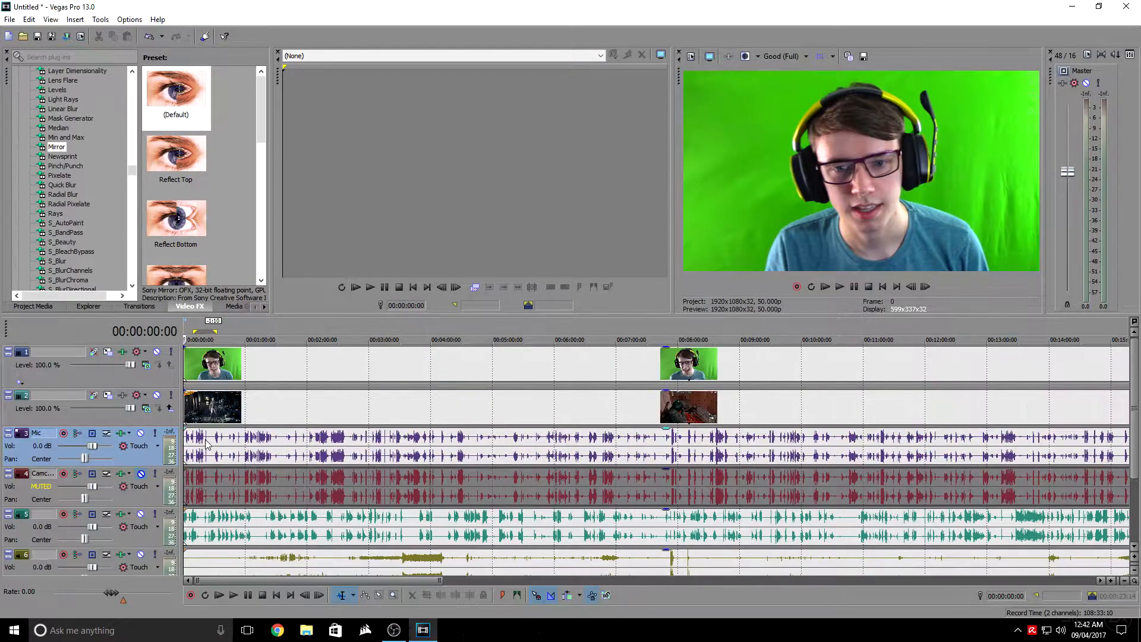
{"action": "scroll", "coordinate": [211, 444], "scroll_direction": "down", "scroll_amount": 4}
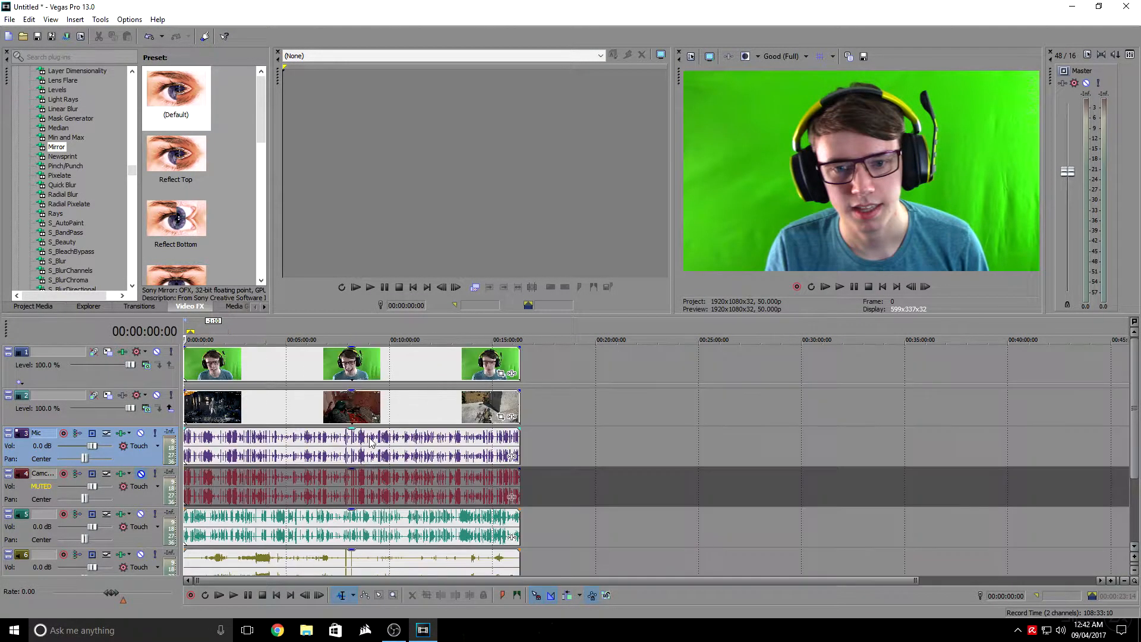
{"action": "left_click", "coordinate": [518, 459]}
{"action": "left_click", "coordinate": [512, 459]}
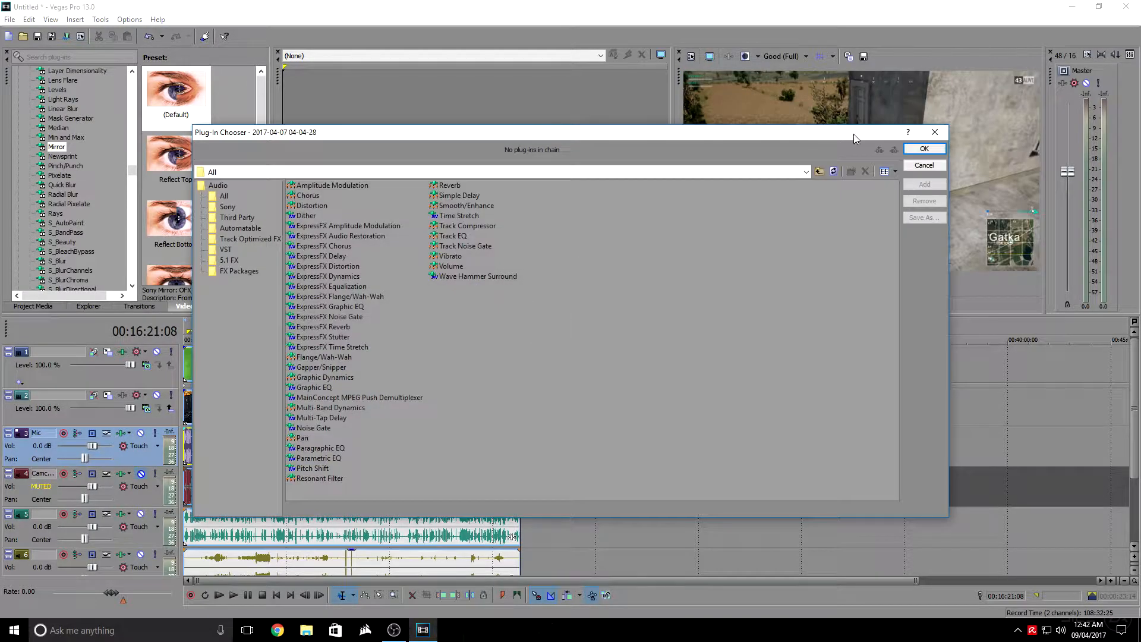
{"action": "left_click", "coordinate": [935, 132]}
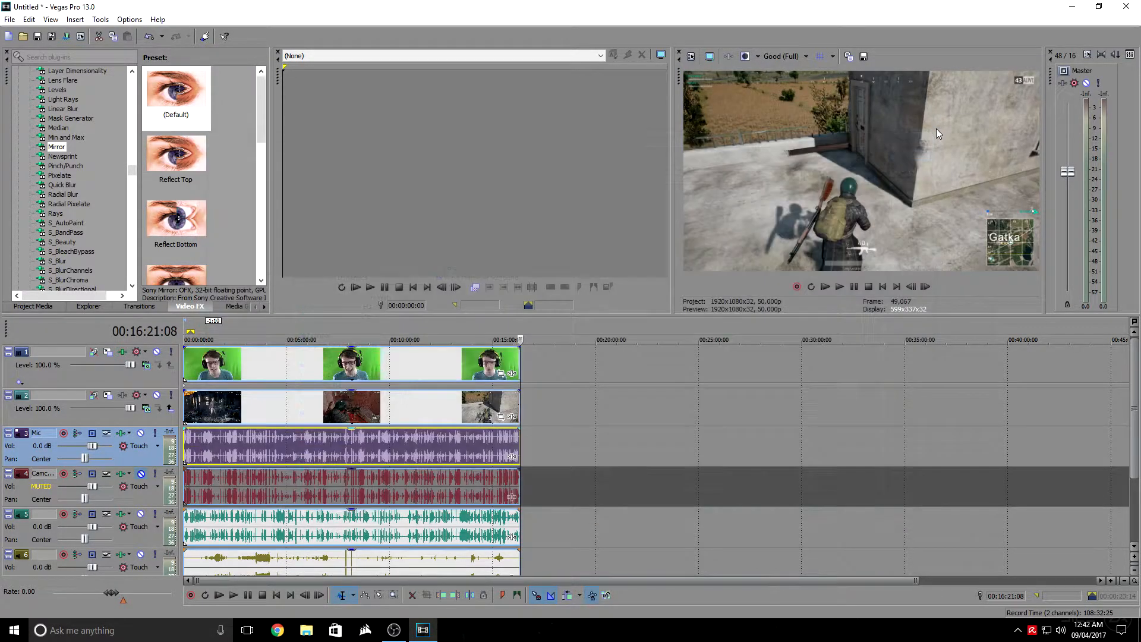
{"action": "left_click", "coordinate": [248, 445]}
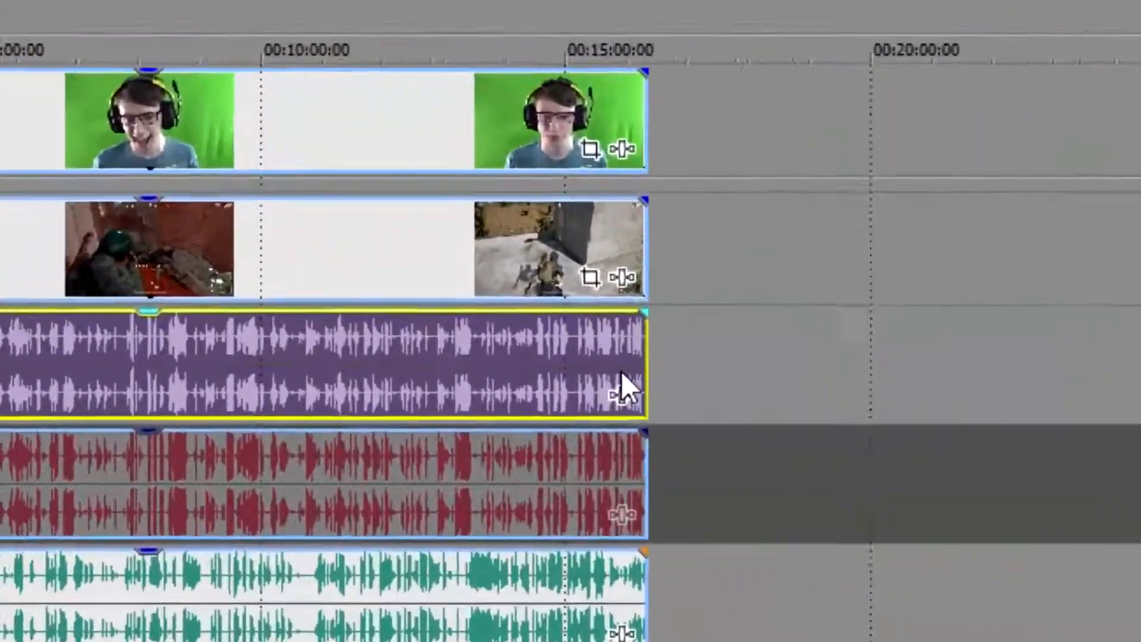
{"action": "left_click", "coordinate": [616, 398]}
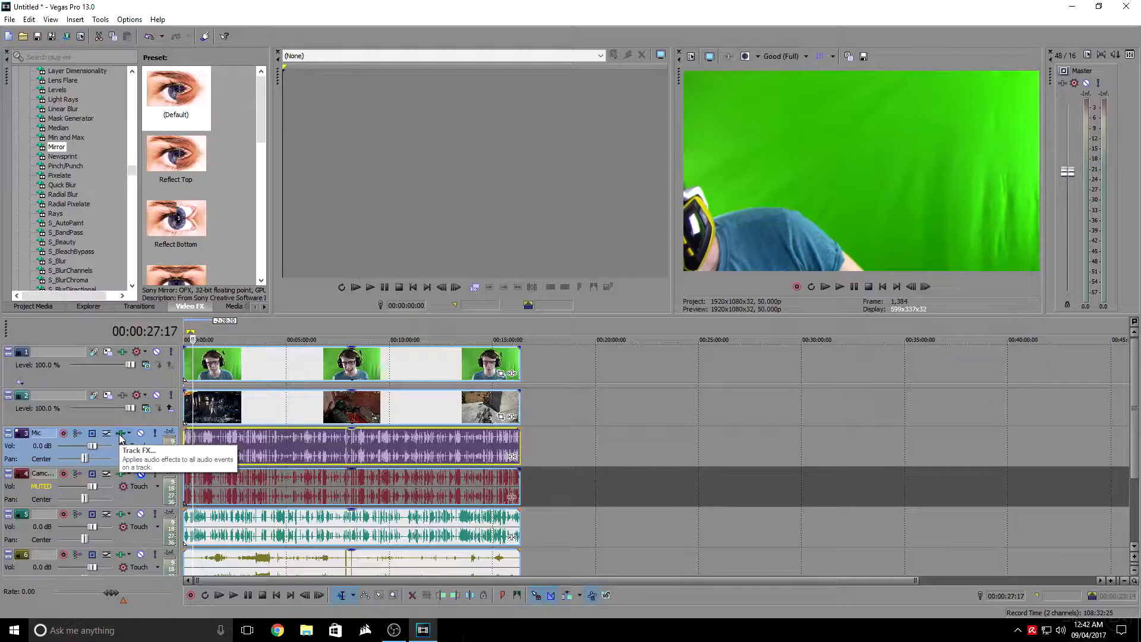
Step: Set the Track Noise Gate threshold on the Mic track to -48.0 dB
{"action": "left_click", "coordinate": [121, 434]}
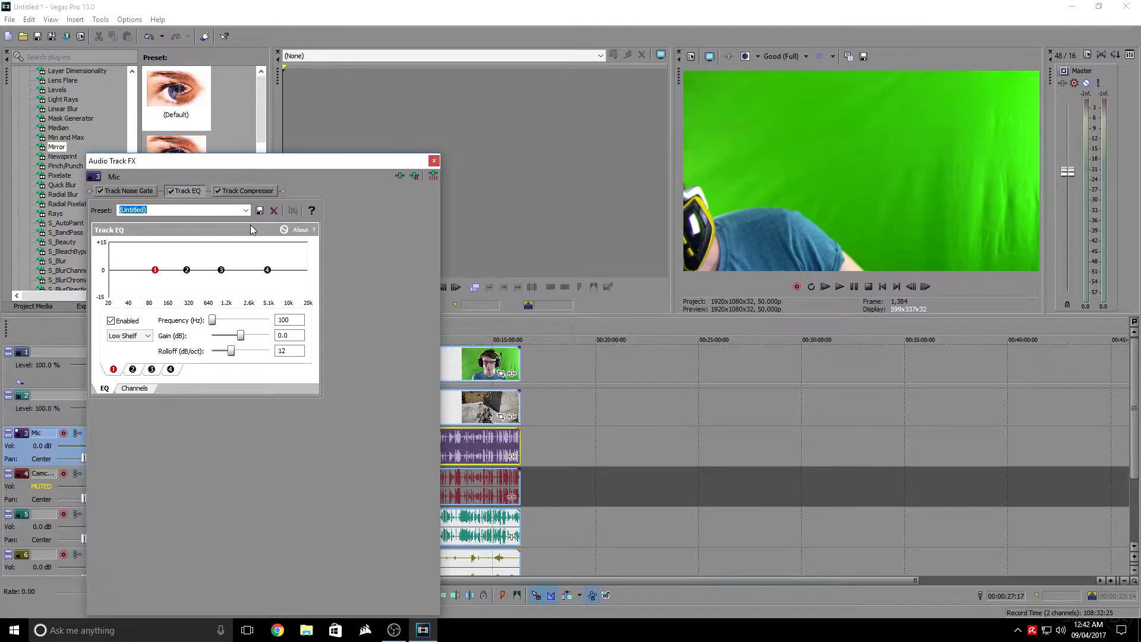
{"action": "left_click", "coordinate": [129, 191]}
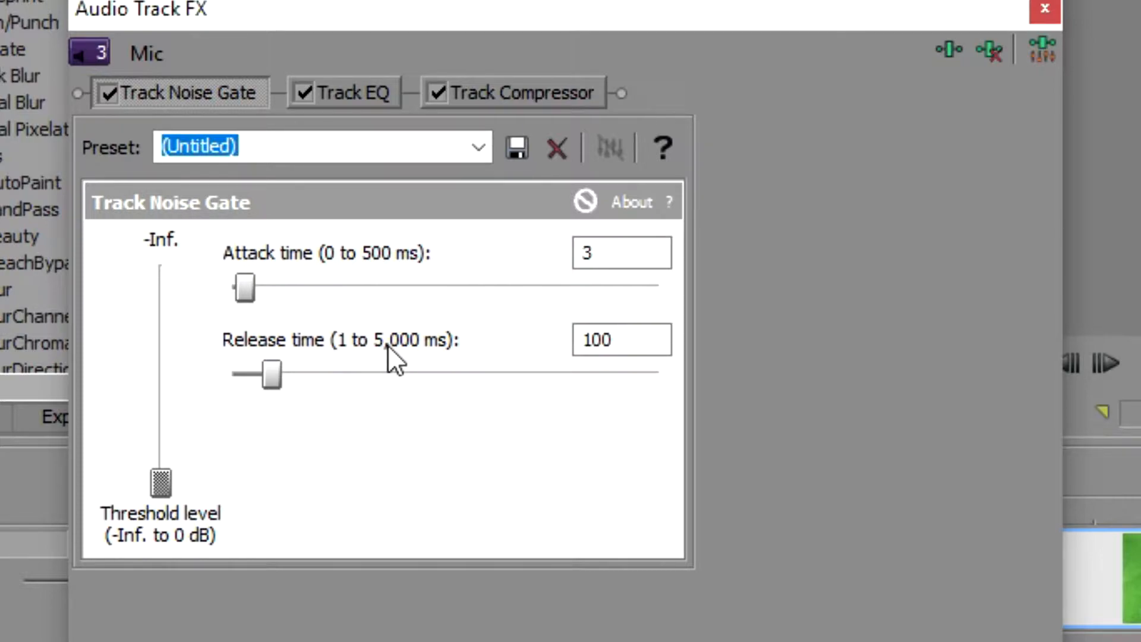
{"action": "left_click_drag", "start_coordinate": [160, 495], "coordinate": [176, 467]}
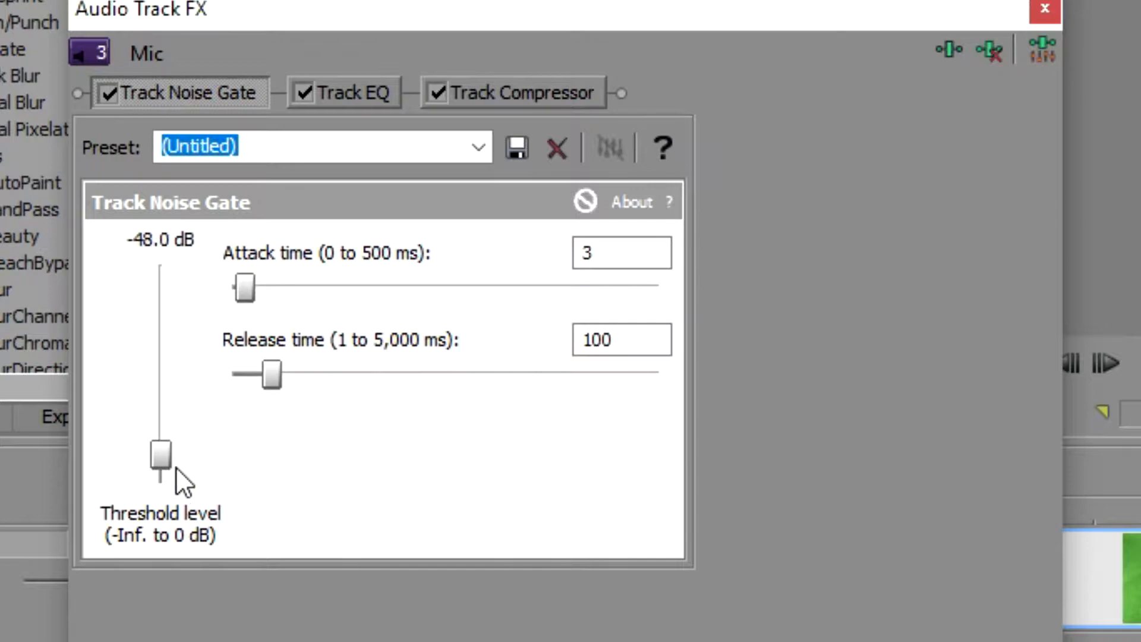
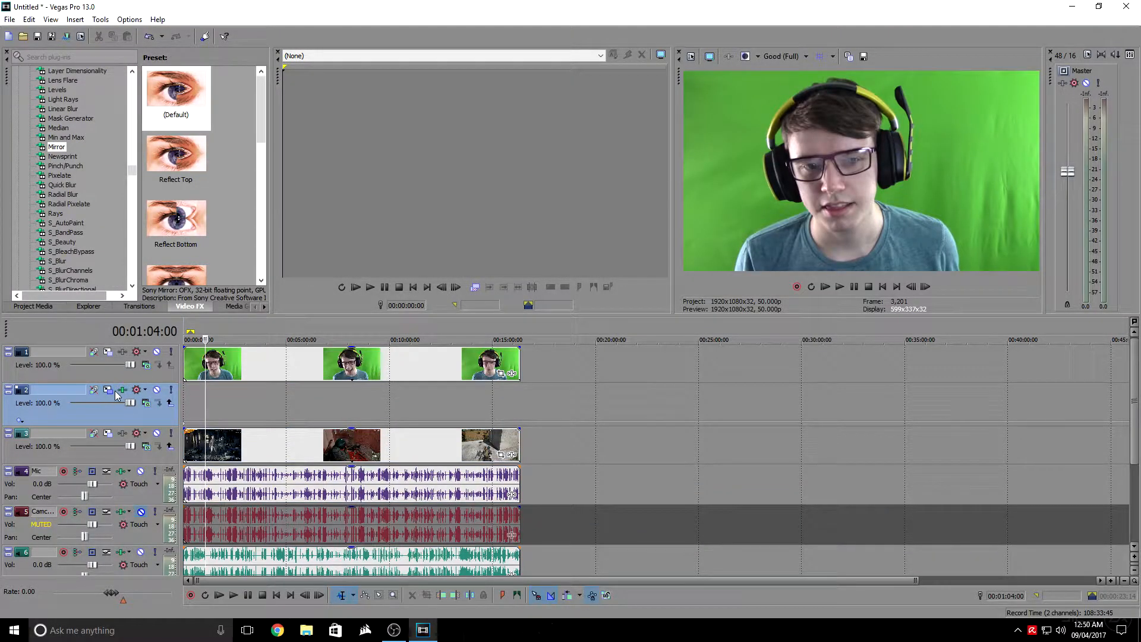
Step: Move the green-screen camera clip from video track 1 down to the empty video track 2
{"action": "left_click", "coordinate": [216, 376]}
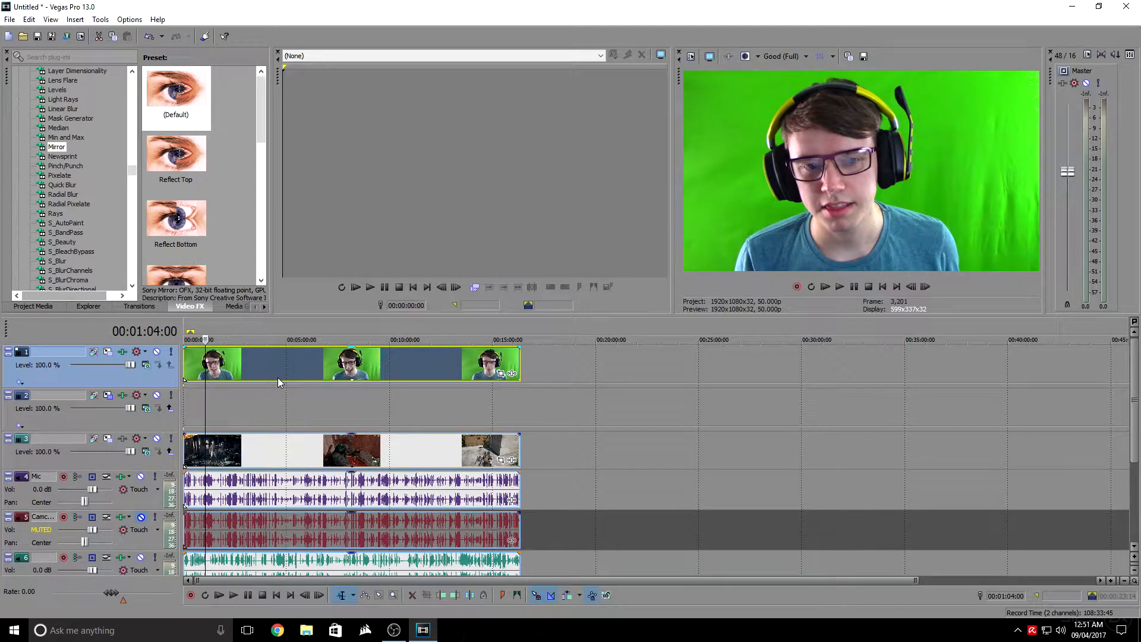
{"action": "left_click_drag", "start_coordinate": [276, 366], "coordinate": [251, 397]}
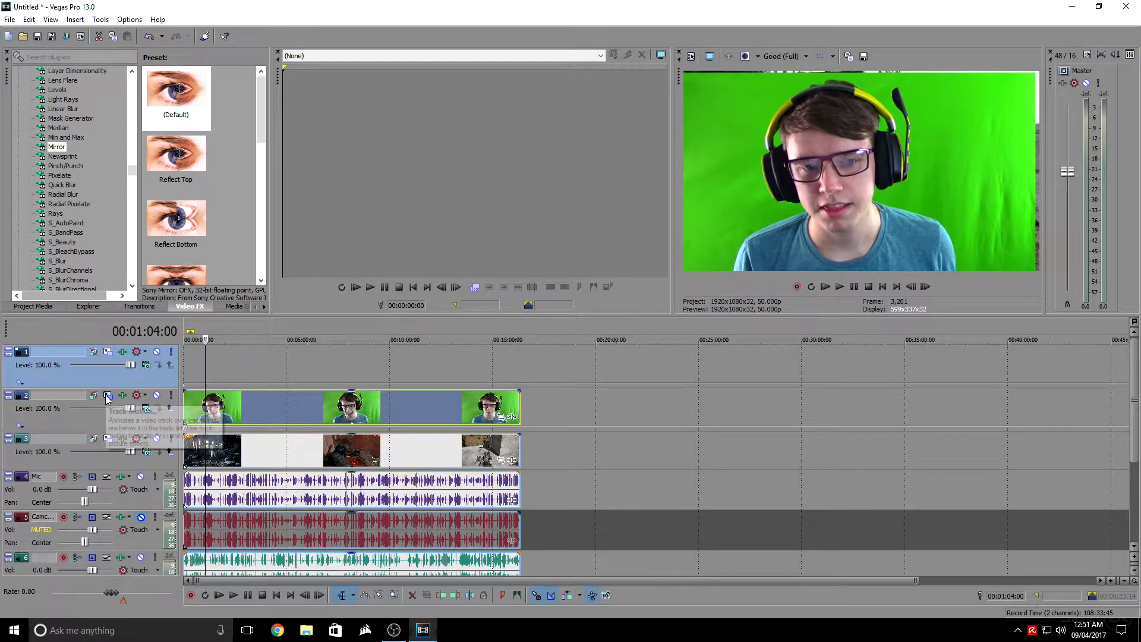
{"action": "left_click", "coordinate": [501, 424]}
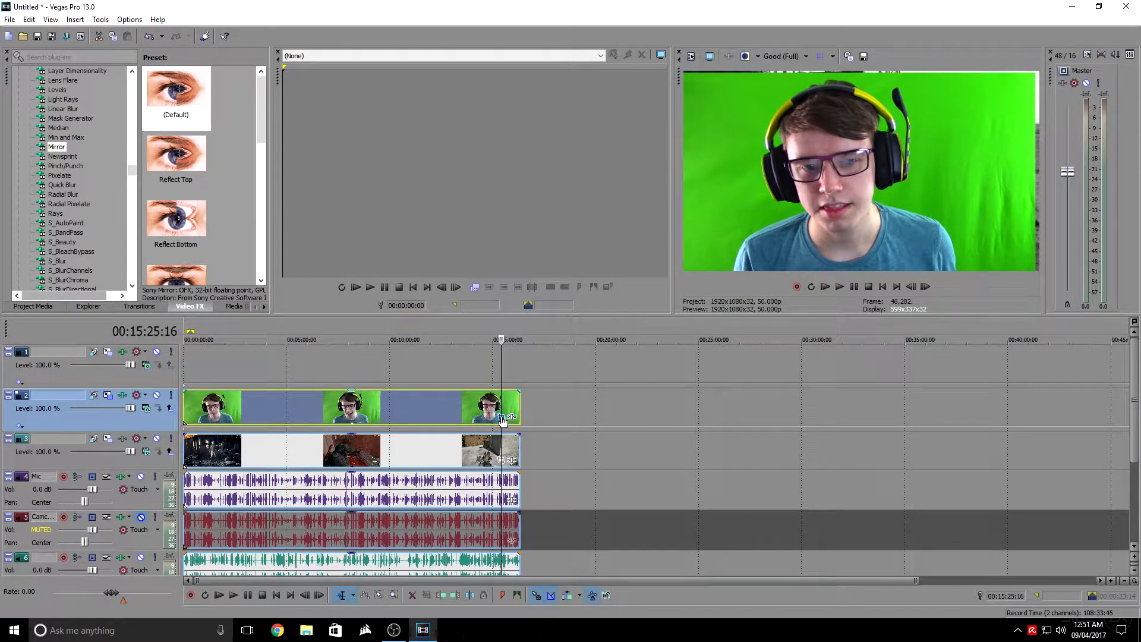
{"action": "left_click", "coordinate": [502, 418]}
{"action": "left_click", "coordinate": [628, 51]}
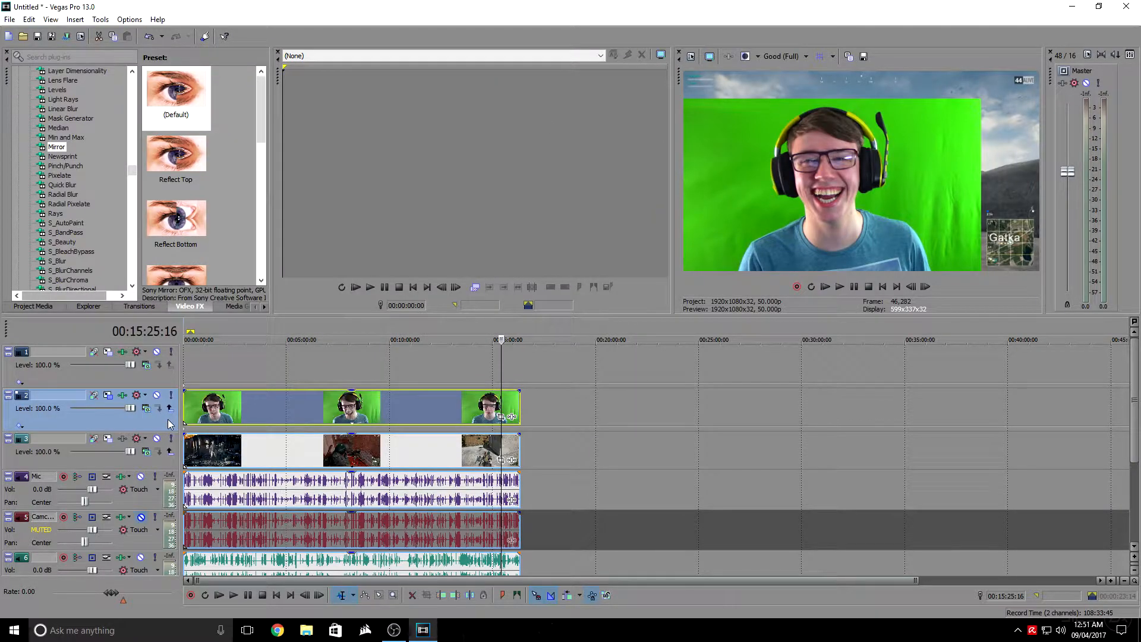
Step: Copy track 2's end Track Motion keyframe (X -666.78, Y -274.49, width 956.40, height 537.98) to the start
{"action": "left_click", "coordinate": [109, 396]}
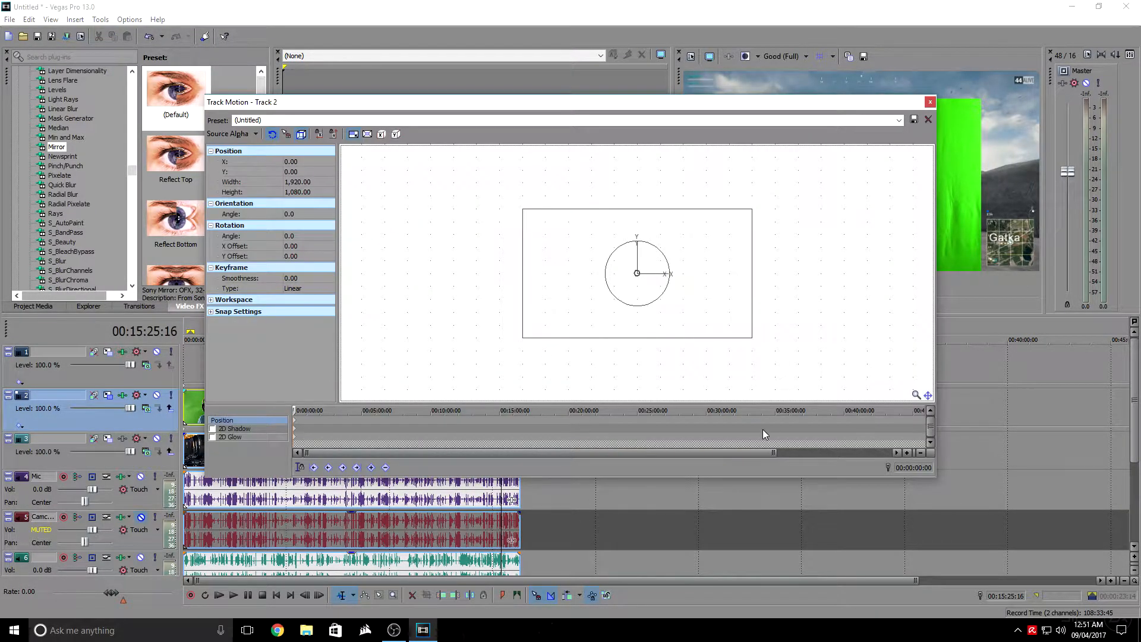
{"action": "scroll", "coordinate": [763, 434], "scroll_direction": "down", "scroll_amount": 2}
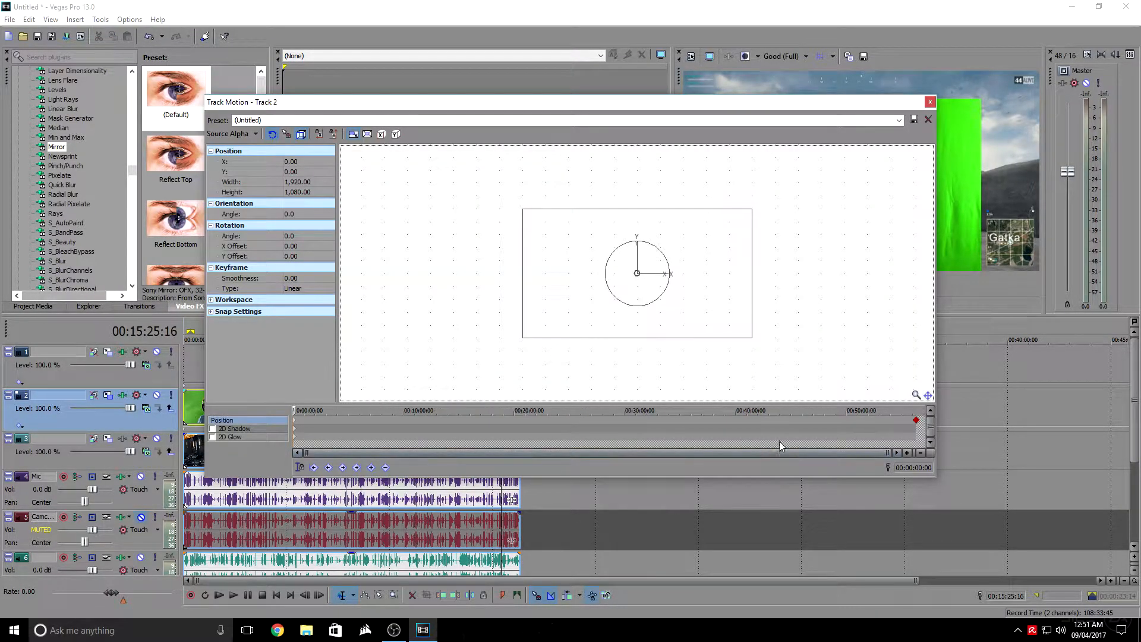
{"action": "left_click", "coordinate": [917, 423]}
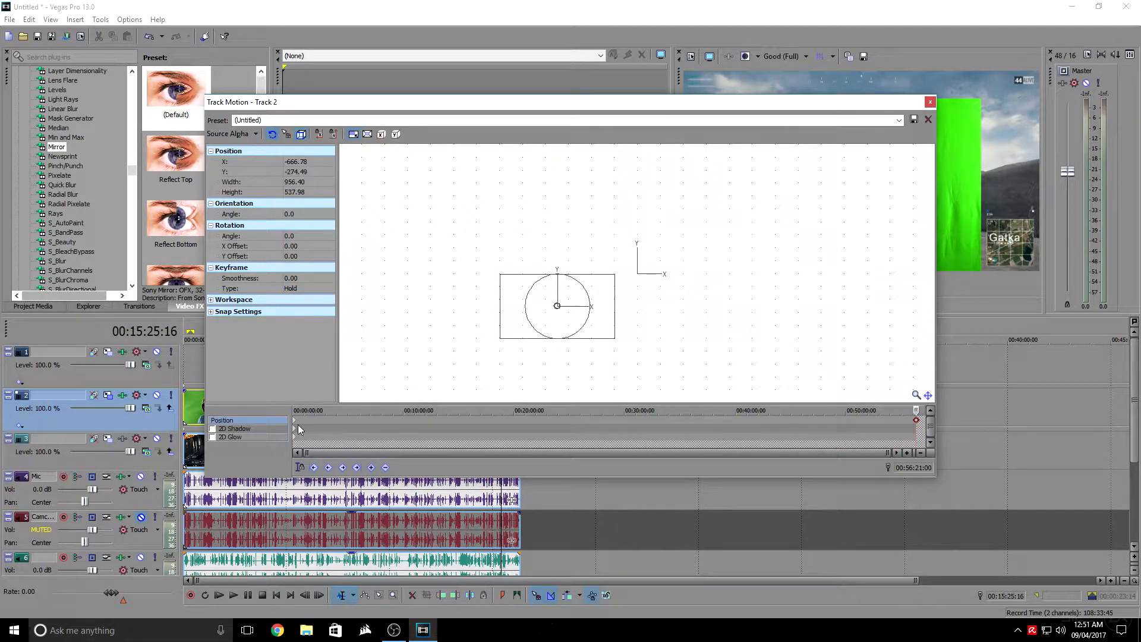
{"action": "left_click", "coordinate": [296, 425]}
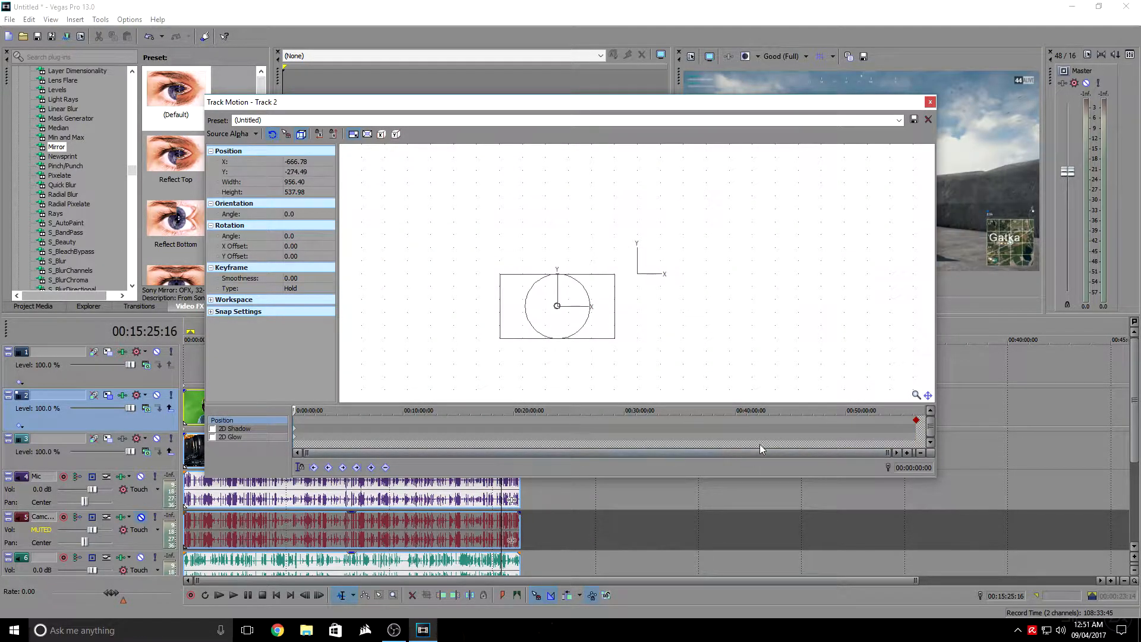
{"action": "left_click", "coordinate": [929, 105]}
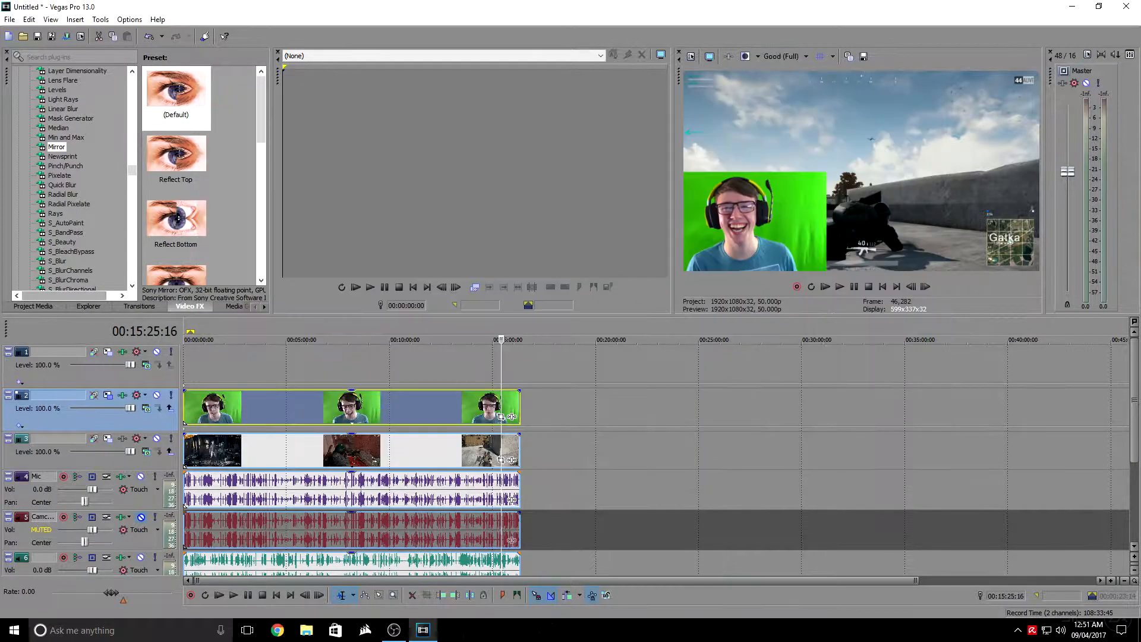
Step: Return the playhead to the start of the timeline
{"action": "scroll", "coordinate": [379, 565], "scroll_direction": "up", "scroll_amount": 5}
{"action": "scroll", "coordinate": [378, 563], "scroll_direction": "down", "scroll_amount": 6}
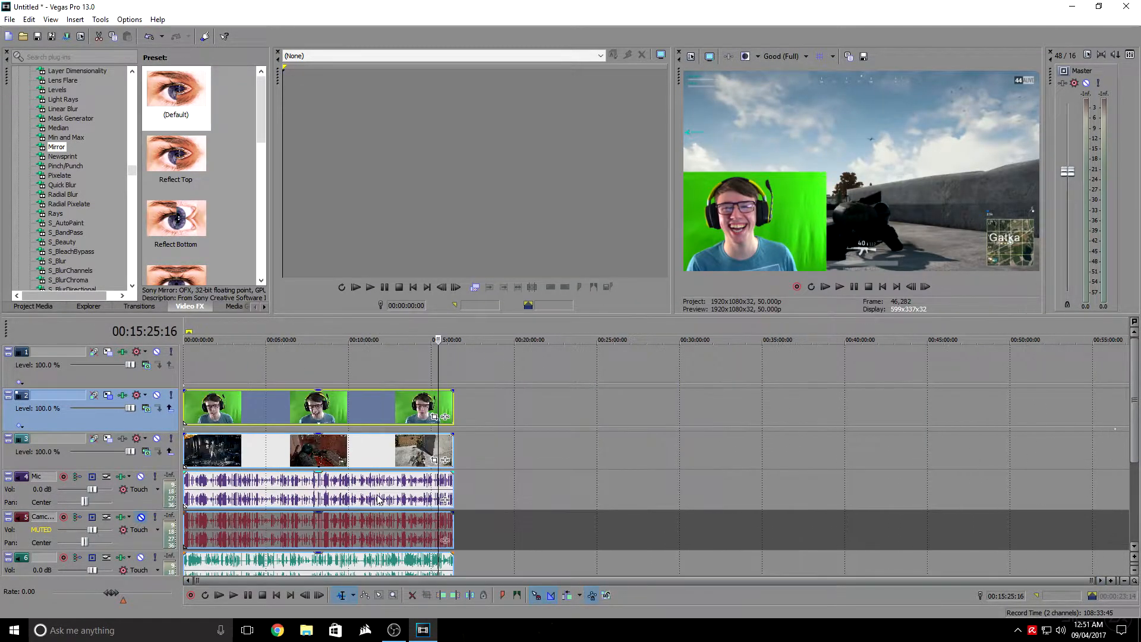
{"action": "left_click", "coordinate": [197, 375]}
{"action": "key", "text": "Home"}
{"action": "scroll", "coordinate": [213, 416], "scroll_direction": "up", "scroll_amount": 3}
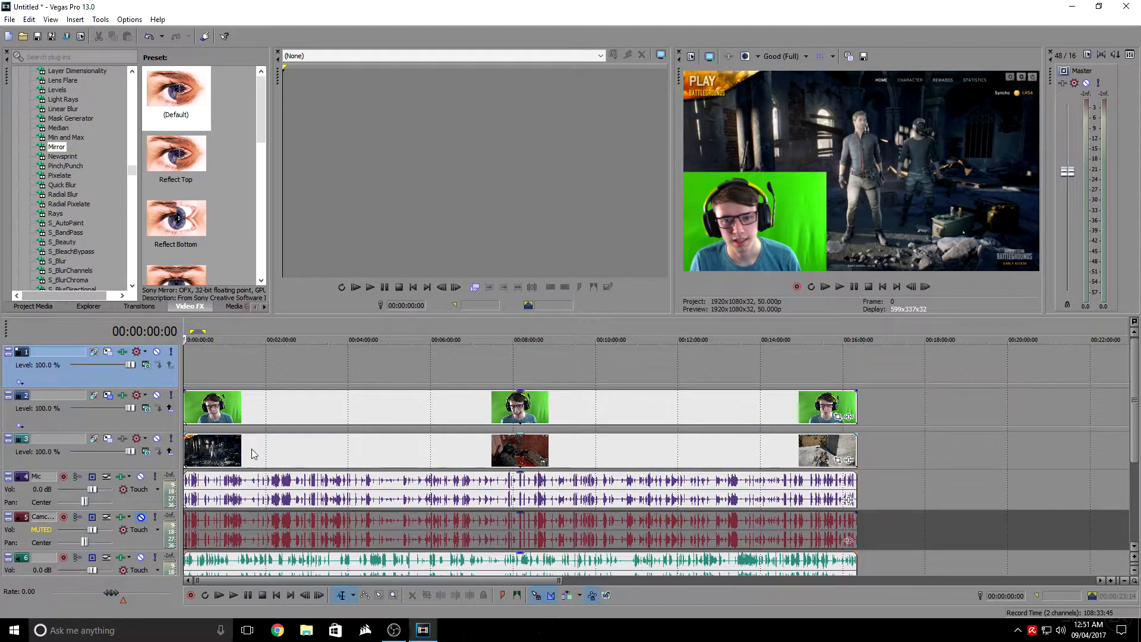
Step: Add the Sony Color Corrector (Secondary) and Sony Chroma Keyer effects to video track 2
{"action": "left_click", "coordinate": [108, 397]}
{"action": "double_click", "coordinate": [713, 185]}
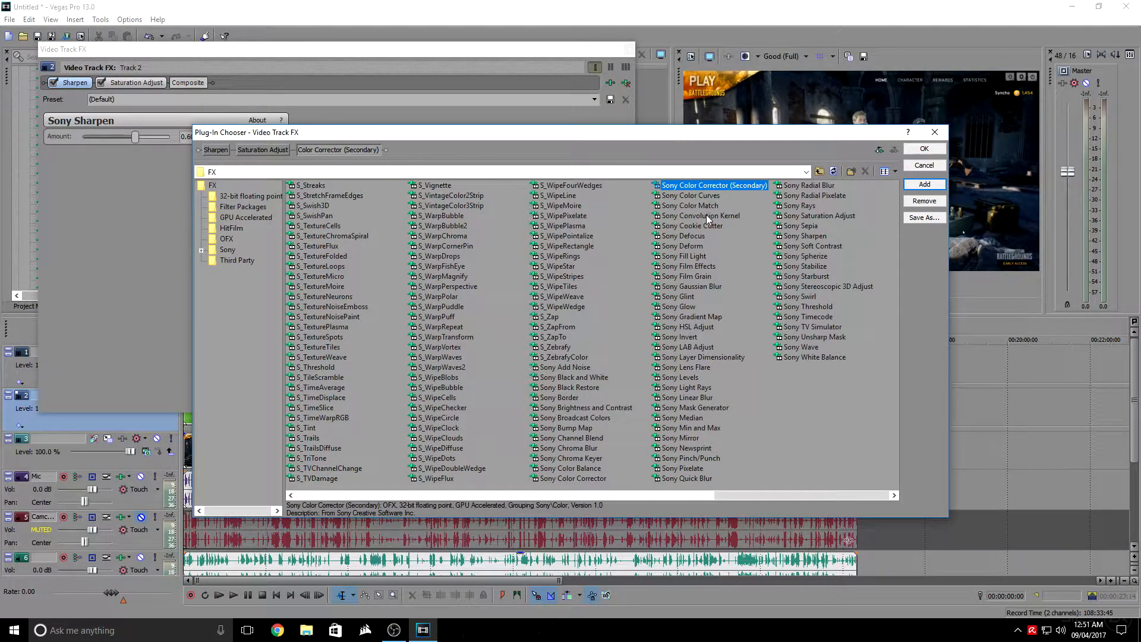
{"action": "double_click", "coordinate": [579, 457]}
{"action": "left_click", "coordinate": [925, 149]}
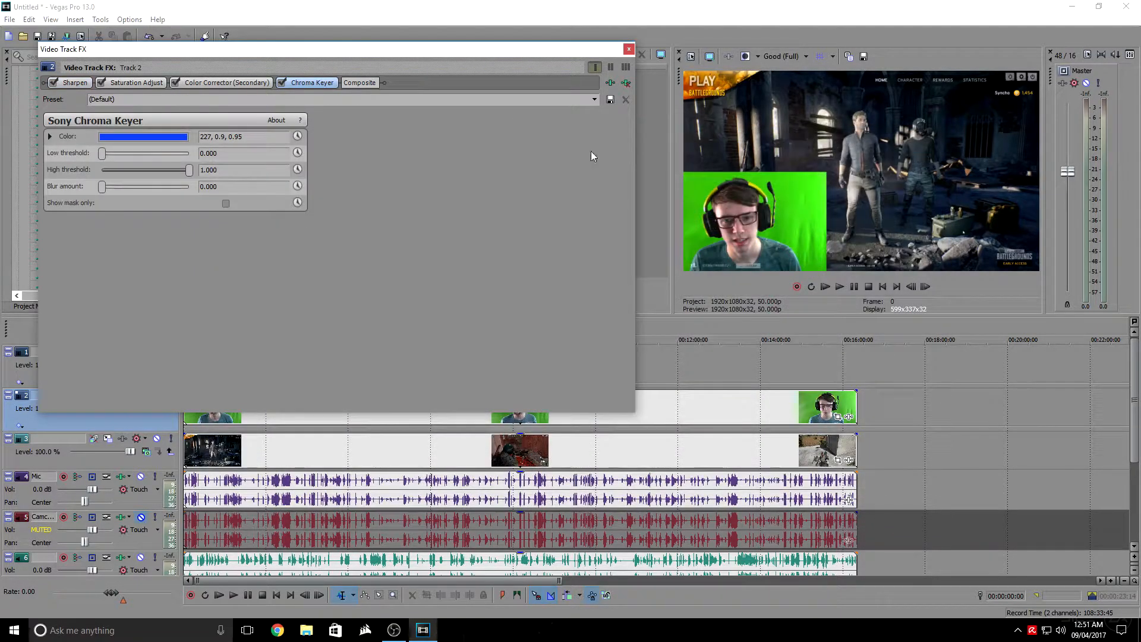
Step: Apply the "Saturate Green Screen" preset to the Color Corrector (Secondary) on video track 2
{"action": "left_click", "coordinate": [260, 84]}
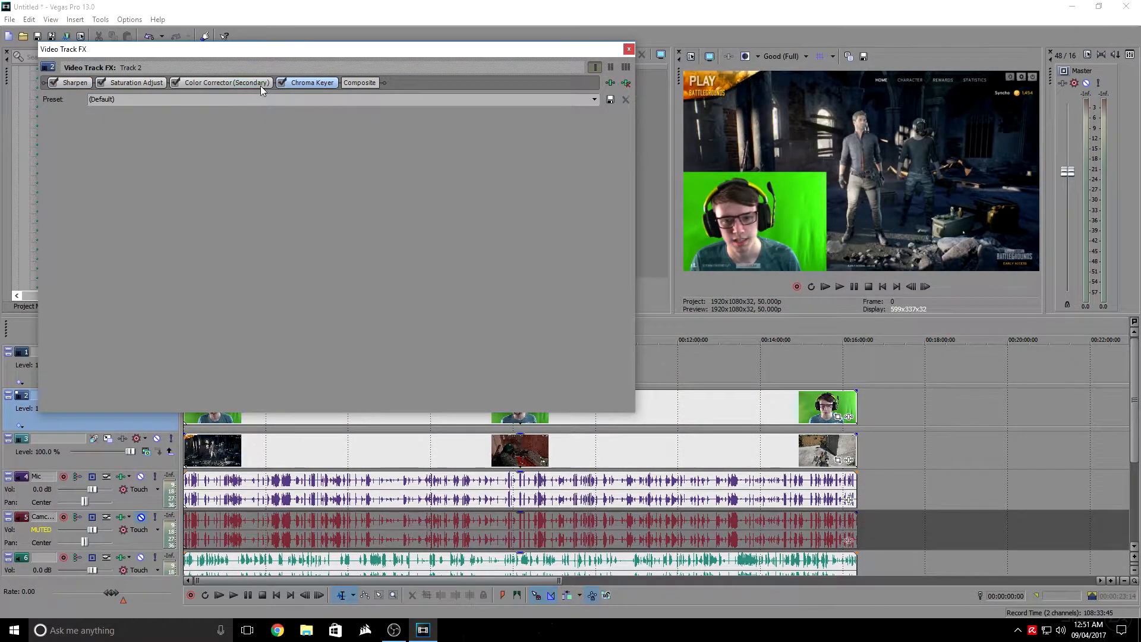
{"action": "left_click", "coordinate": [594, 100]}
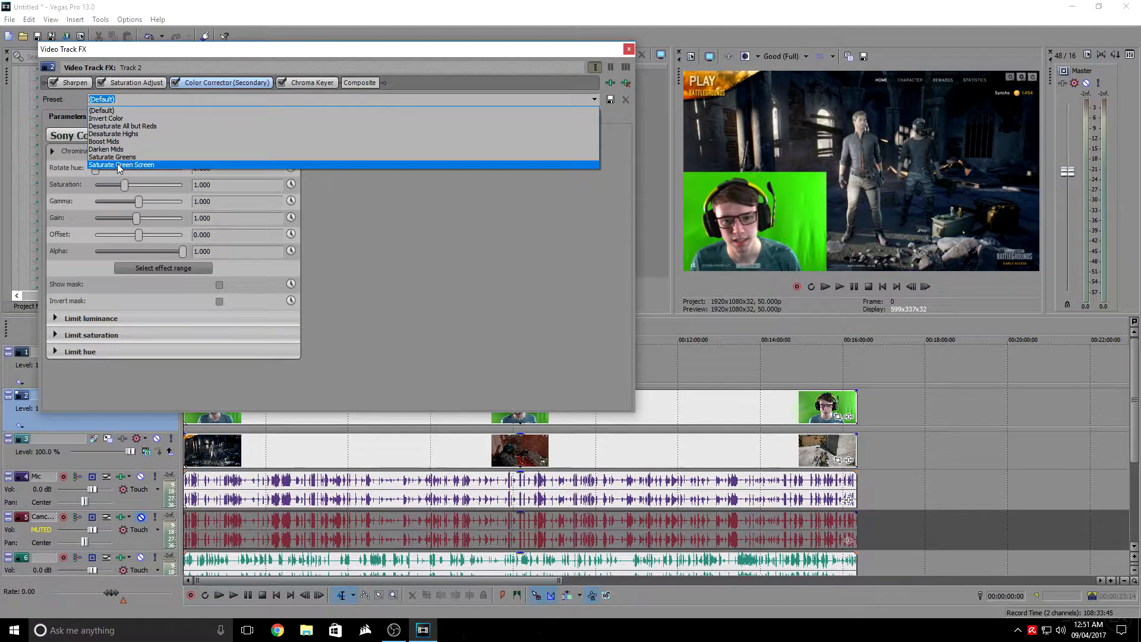
{"action": "left_click", "coordinate": [118, 165]}
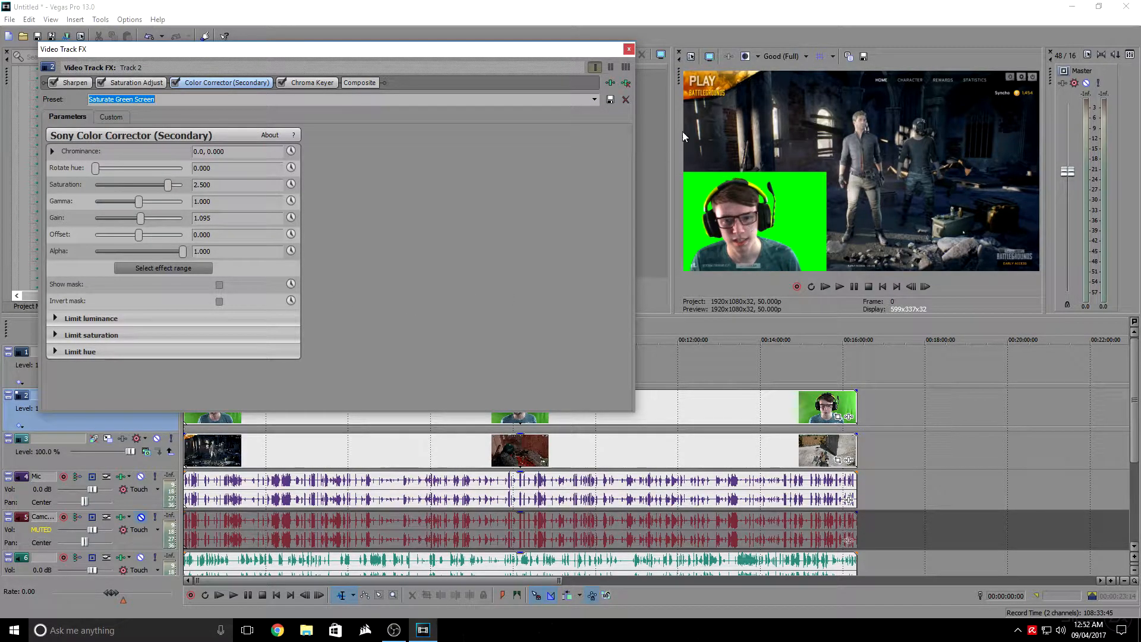
Step: Apply the "New With Green Saturation" preset to the Chroma Keyer on video track 2
{"action": "left_click", "coordinate": [321, 82]}
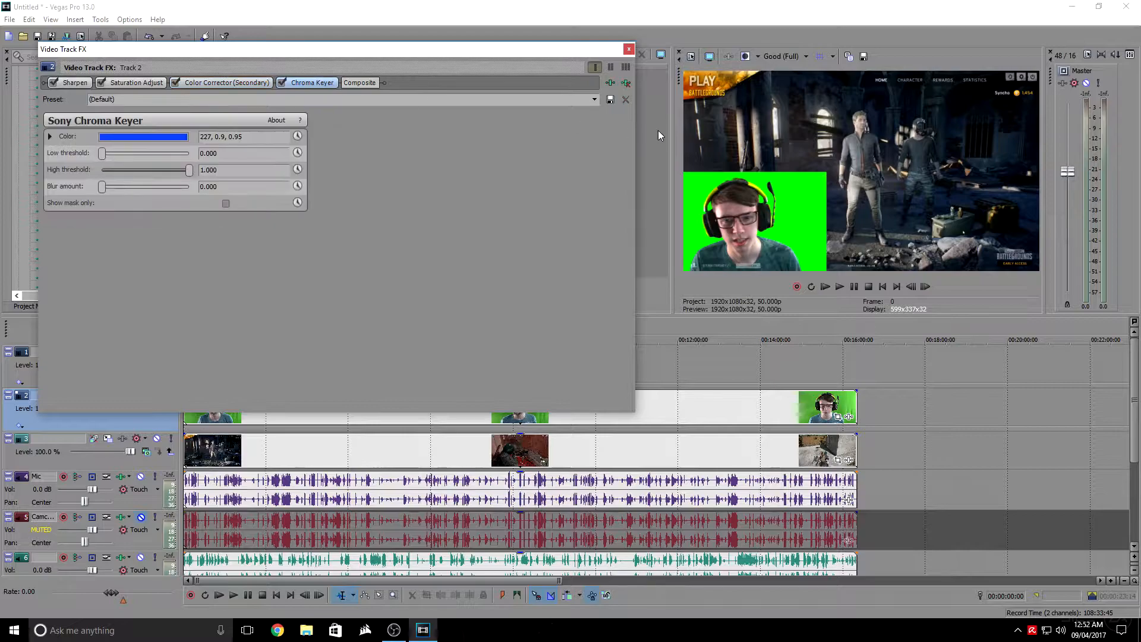
{"action": "left_click", "coordinate": [592, 102]}
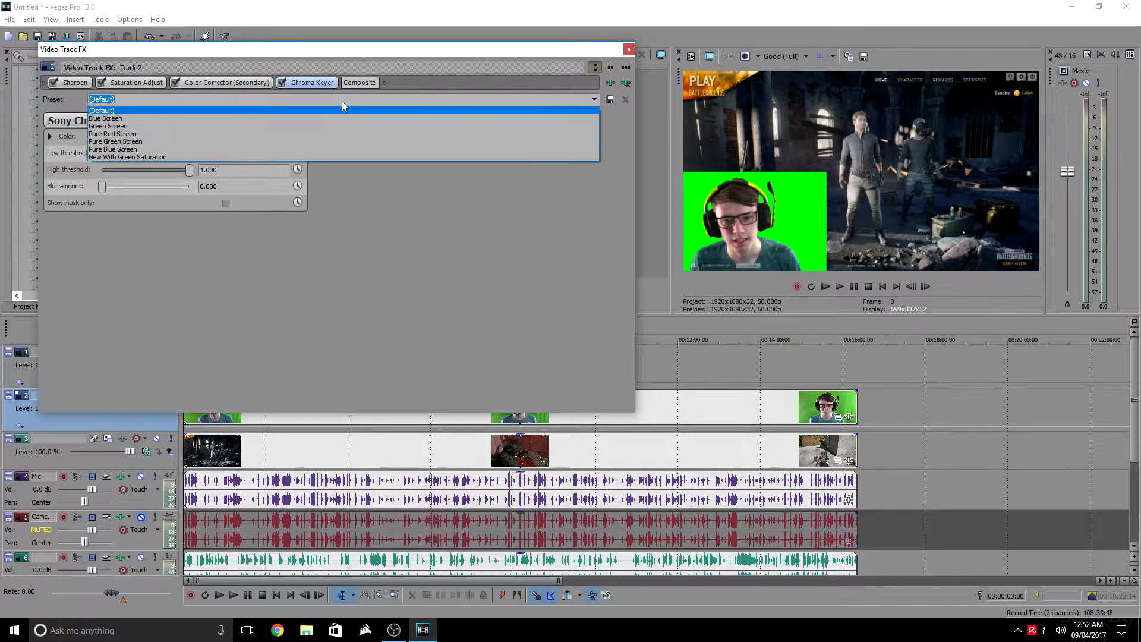
{"action": "left_click", "coordinate": [132, 157]}
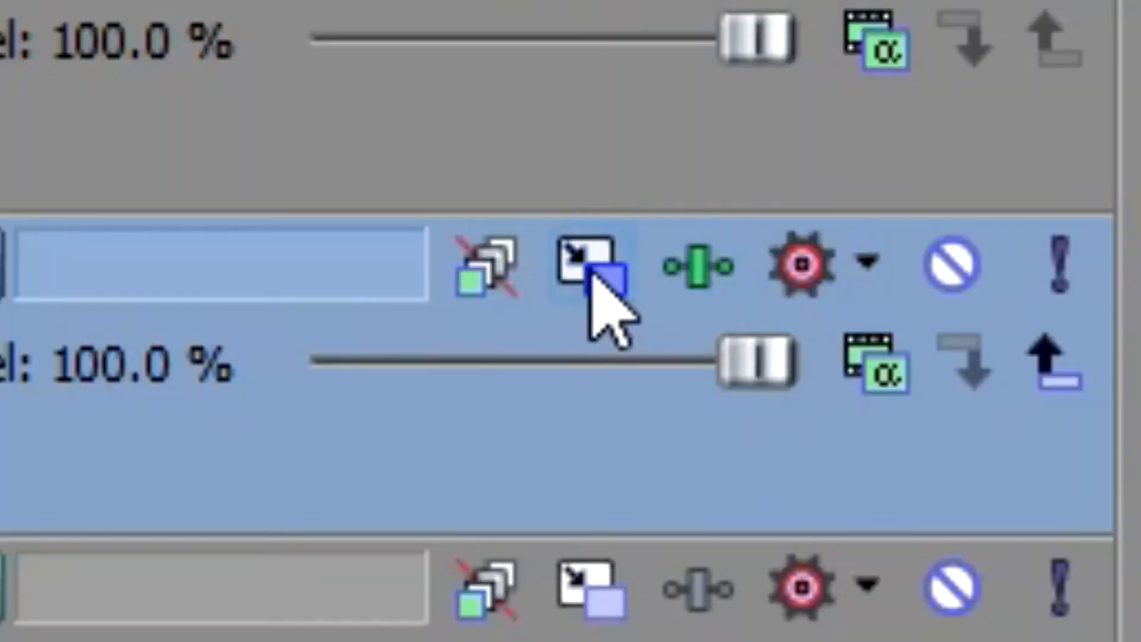
{"action": "left_click", "coordinate": [590, 272]}
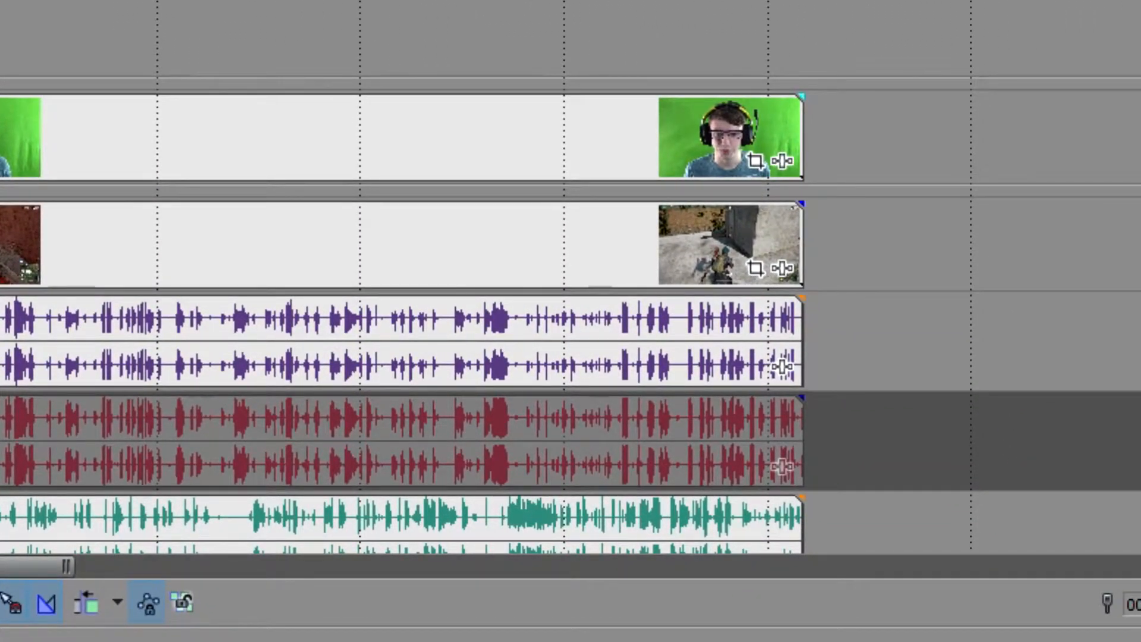
Step: Try moving the green-screen camera clip from track 2 up to the empty track 1, and undo the move
{"action": "left_click", "coordinate": [753, 163]}
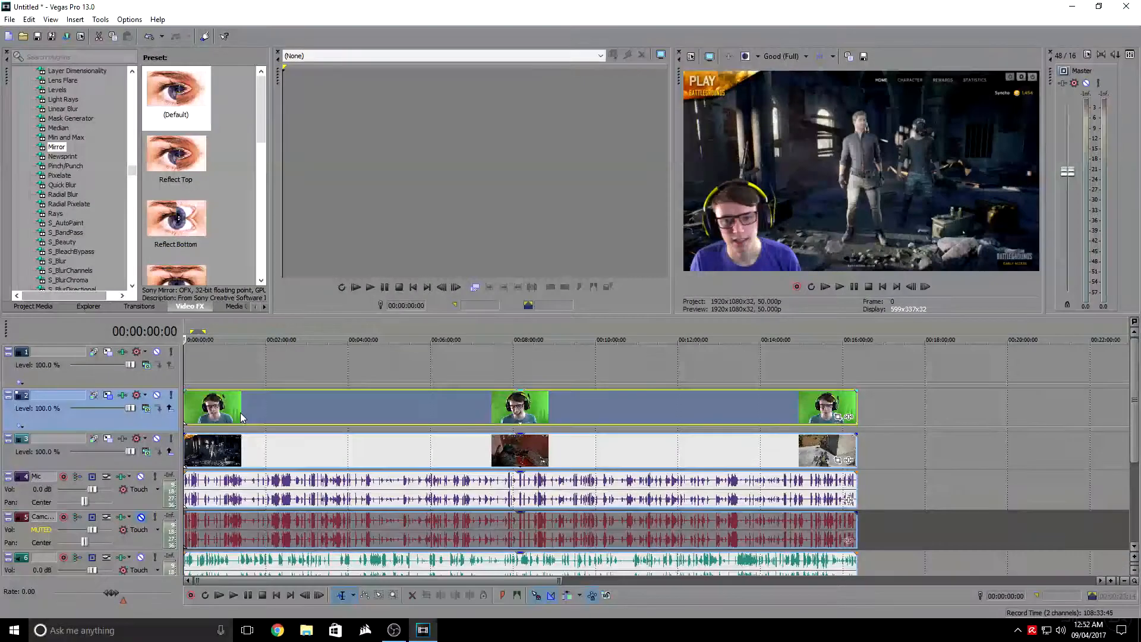
{"action": "left_click_drag", "start_coordinate": [240, 413], "coordinate": [233, 367]}
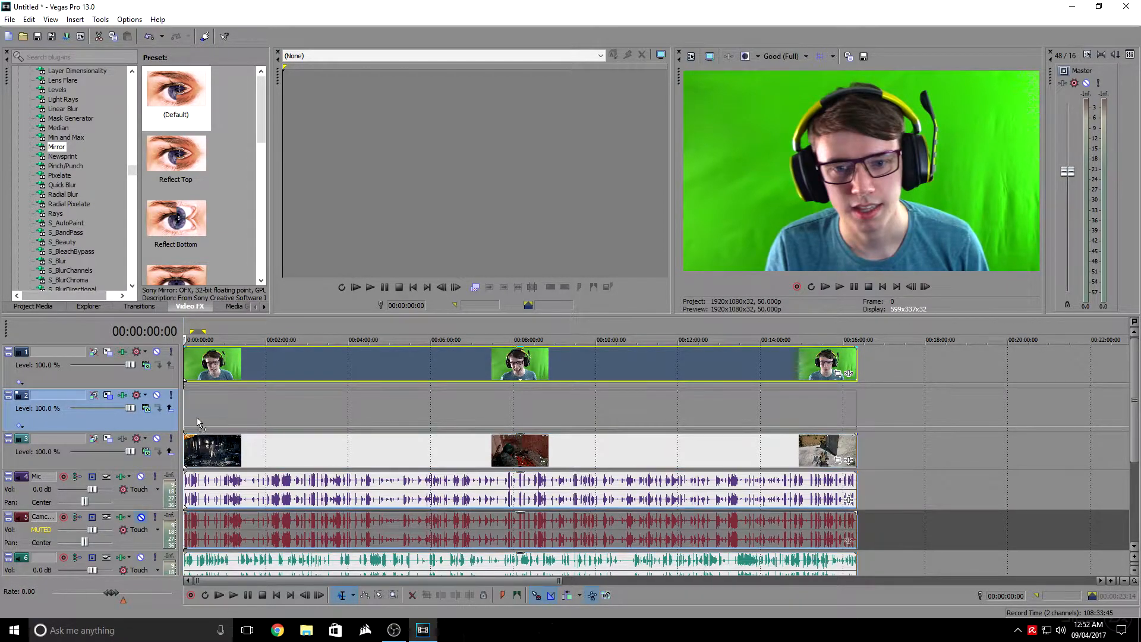
{"action": "key", "text": "ctrl+z"}
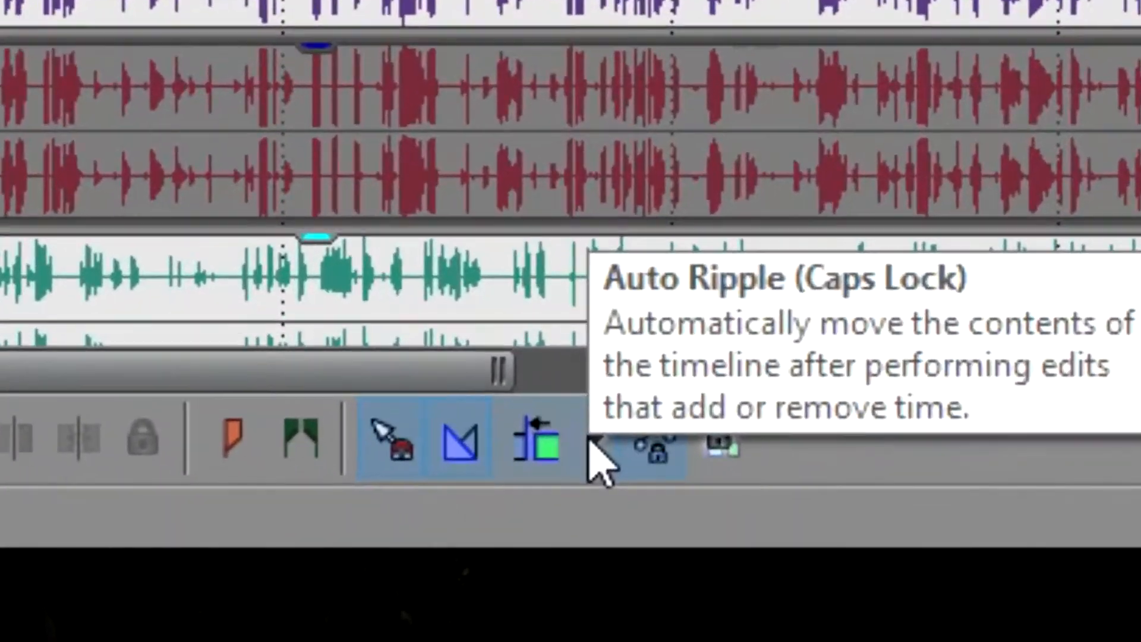
Step: Turn on Auto Ripple and delete the opening of the timeline up to 00:00:38:23 across all tracks
{"action": "left_click", "coordinate": [549, 457]}
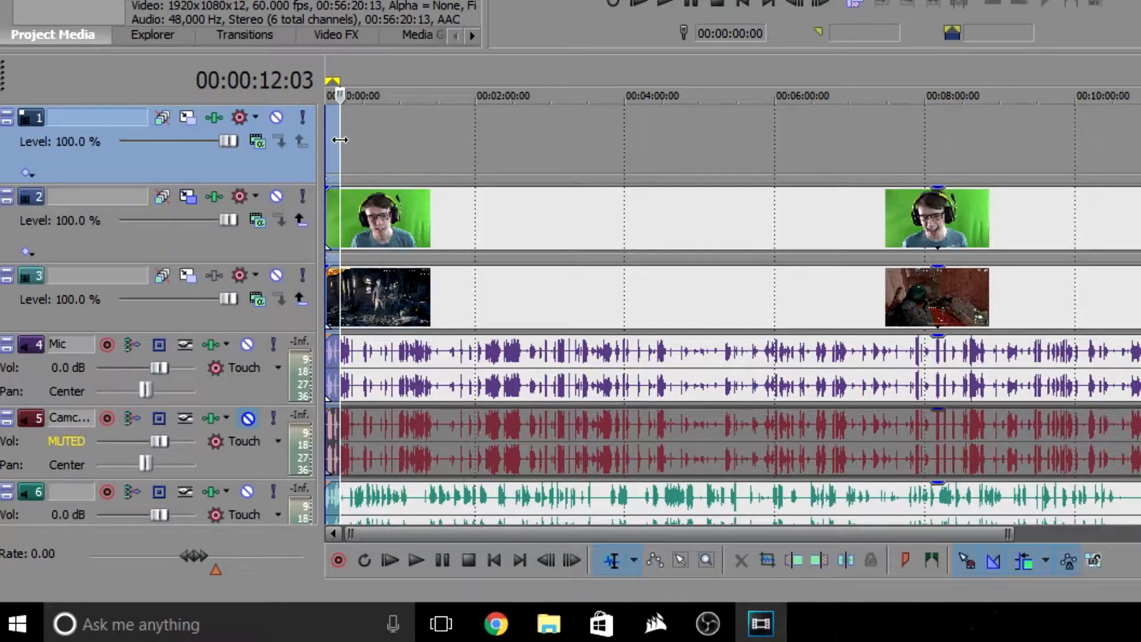
{"action": "left_click_drag", "start_coordinate": [339, 140], "coordinate": [373, 135]}
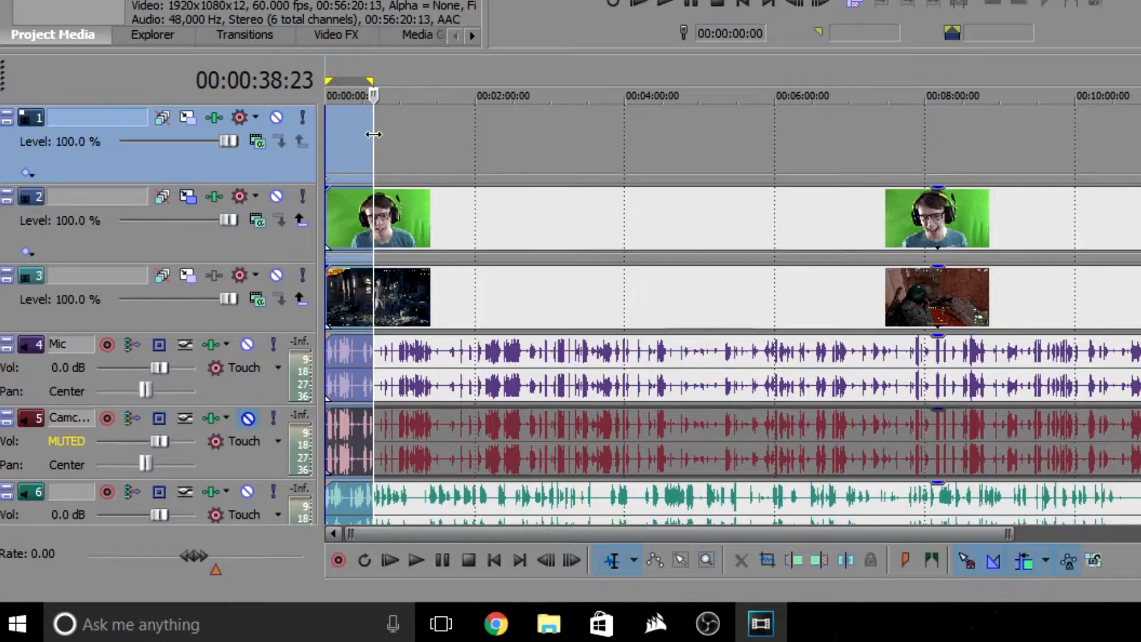
{"action": "key", "text": "Delete"}
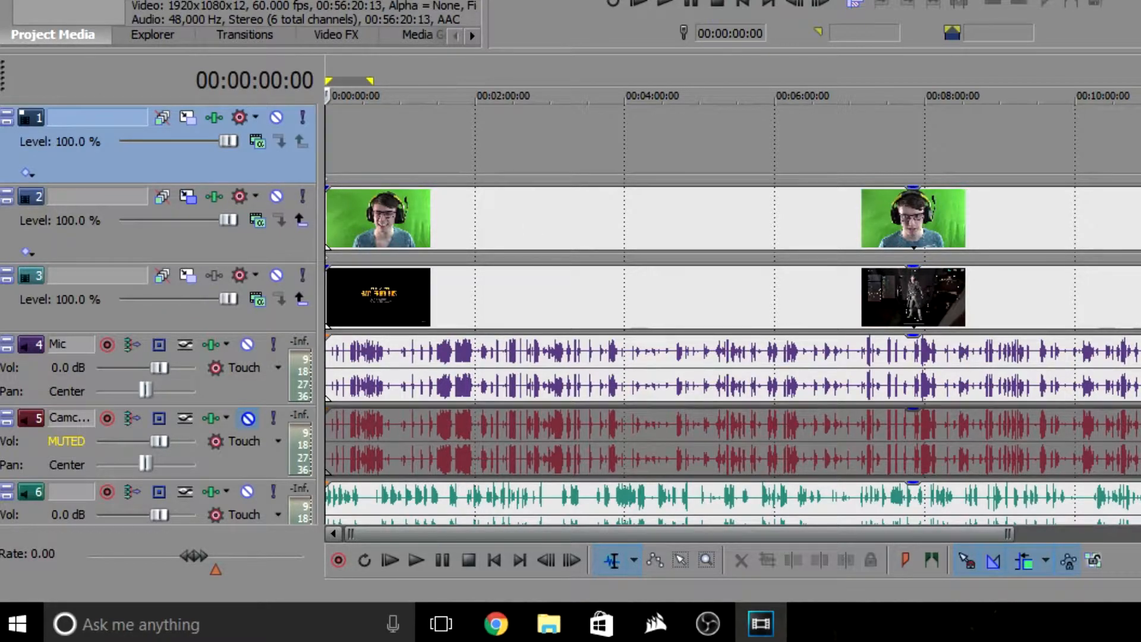
Step: Try deleting the section from about 00:04:45 to 00:06:40:13, with Auto Ripple on and with it off
{"action": "left_click_drag", "start_coordinate": [683, 86], "coordinate": [825, 135]}
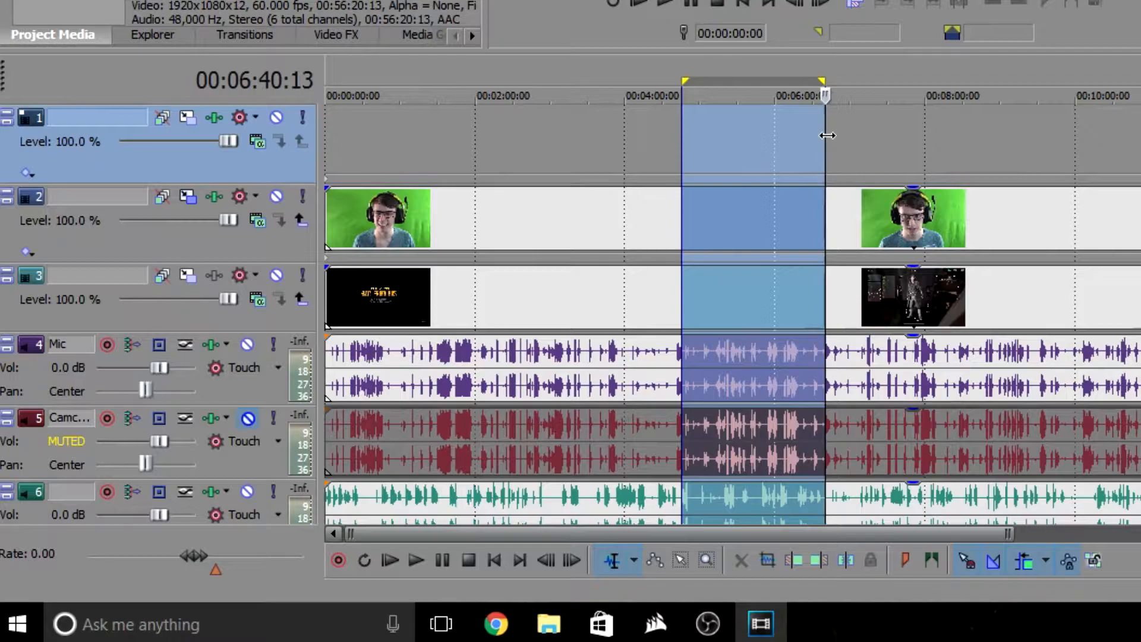
{"action": "key", "text": "Delete"}
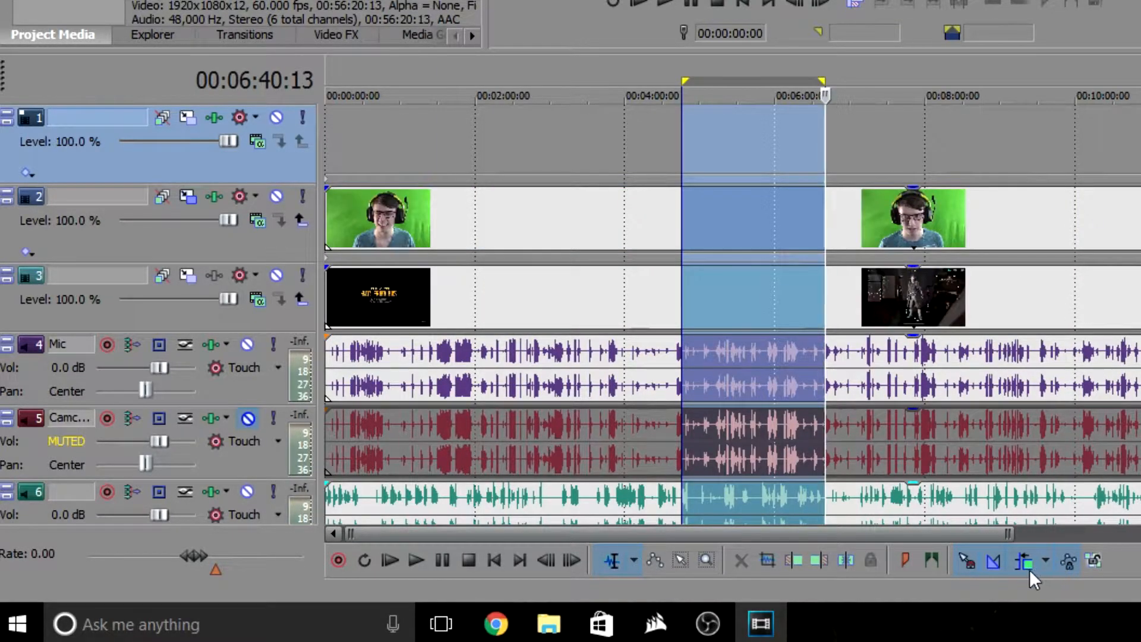
{"action": "key", "text": "Delete"}
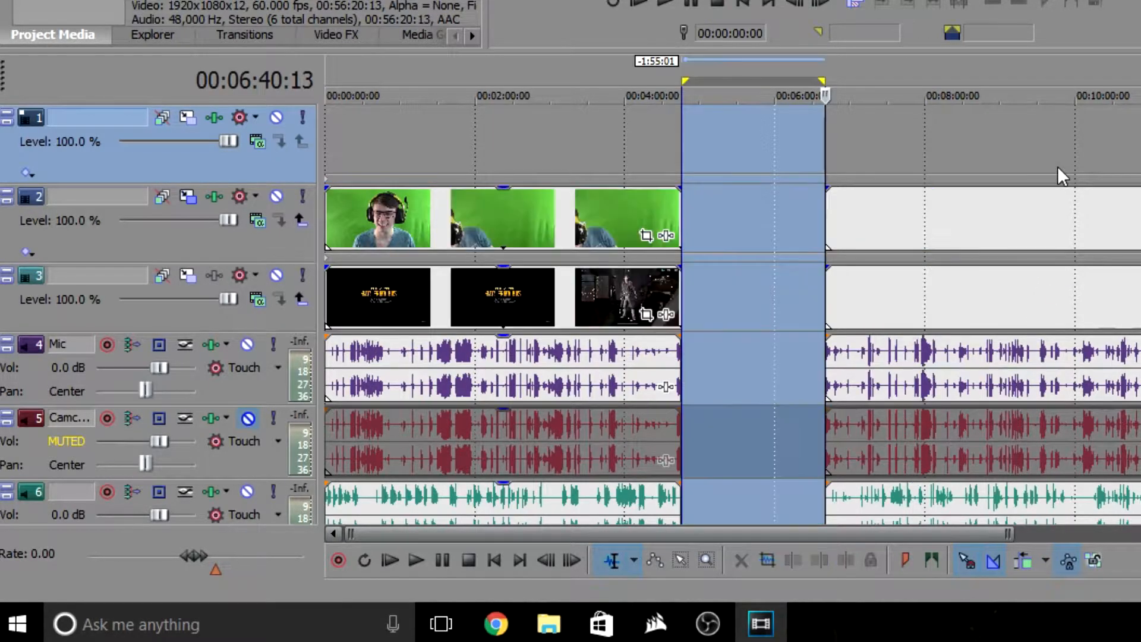
{"action": "left_click", "coordinate": [788, 144]}
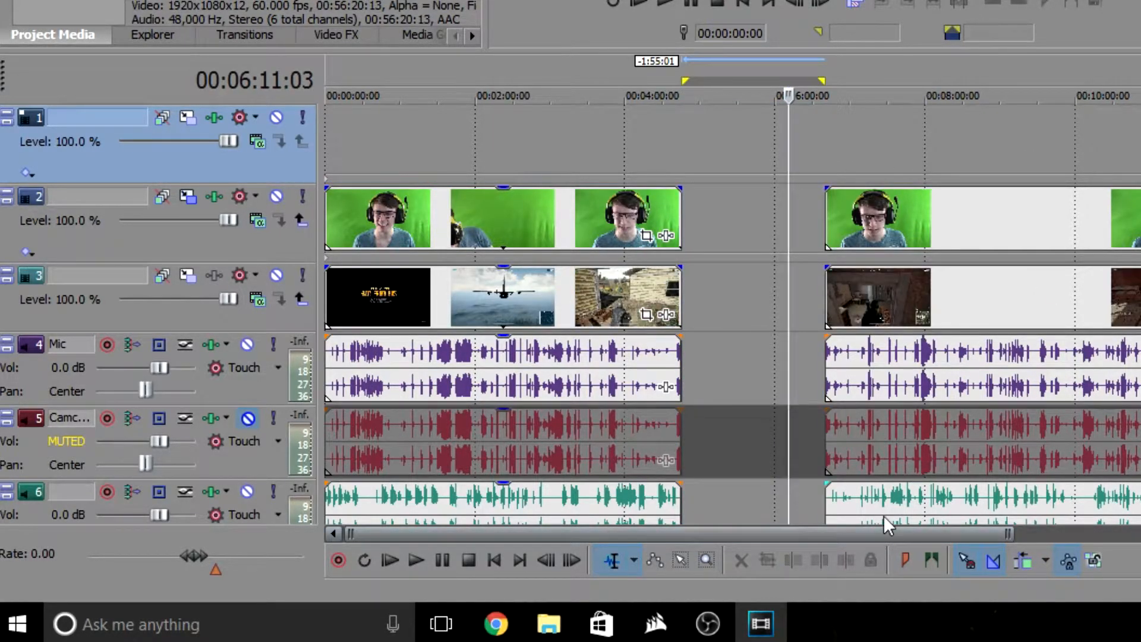
{"action": "mouse_move", "coordinate": [1138, 214]}
{"action": "left_mouse_down"}
{"action": "mouse_move", "coordinate": [1075, 210]}
{"action": "mouse_move", "coordinate": [1140, 217]}
{"action": "left_mouse_up"}
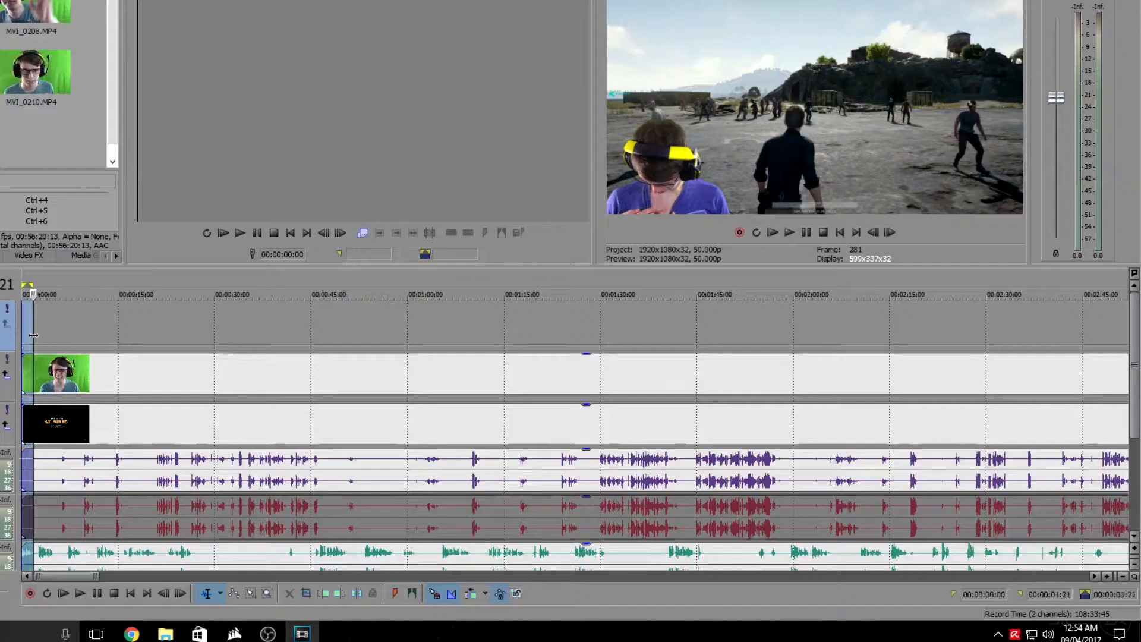
Step: Delete the opening of the timeline up to 00:00:35:09 on all tracks with Auto Ripple on
{"action": "left_click_drag", "start_coordinate": [78, 342], "coordinate": [69, 342]}
{"action": "scroll", "coordinate": [69, 343], "scroll_direction": "up", "scroll_amount": 4}
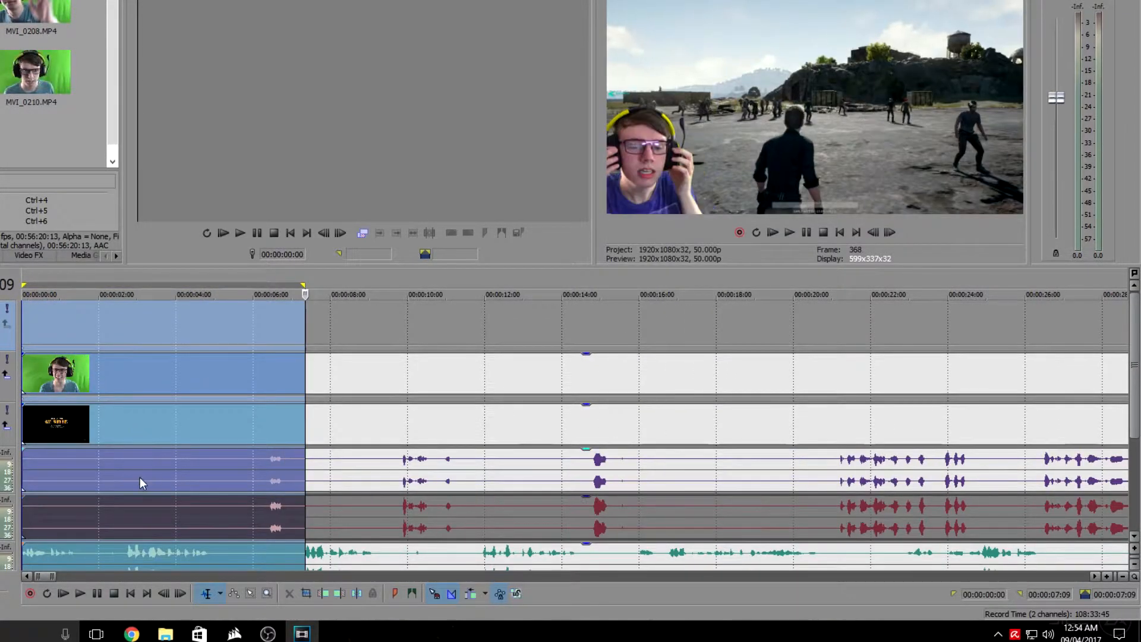
{"action": "left_click_drag", "start_coordinate": [304, 316], "coordinate": [1047, 325]}
{"action": "scroll", "coordinate": [1057, 398], "scroll_direction": "down", "scroll_amount": 3}
{"action": "scroll", "coordinate": [1058, 399], "scroll_direction": "up", "scroll_amount": 1}
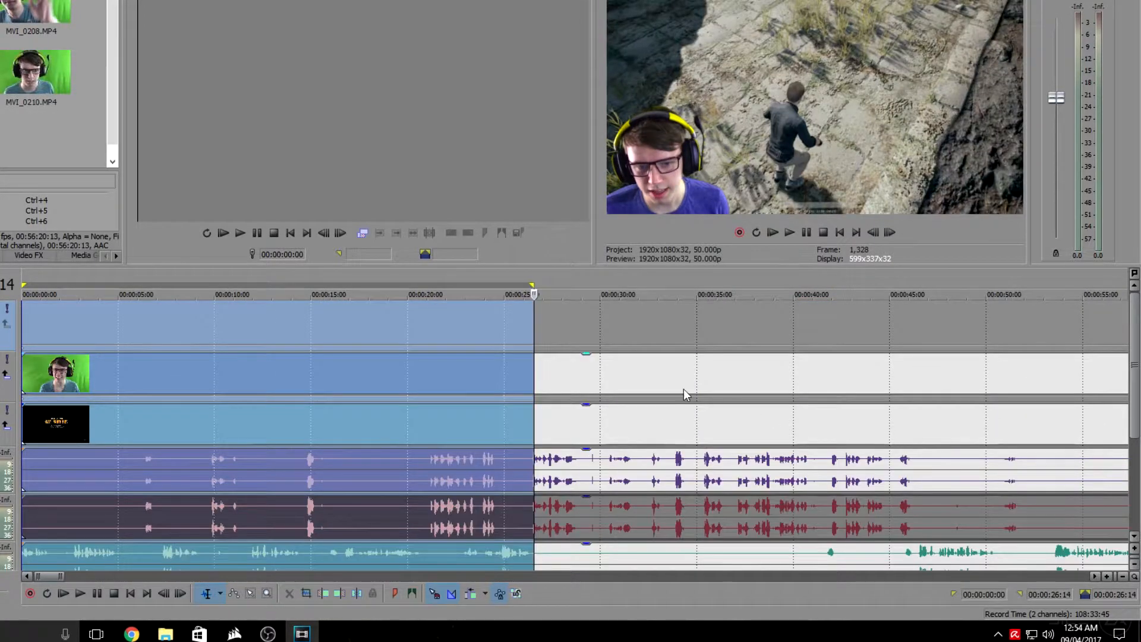
{"action": "left_click_drag", "start_coordinate": [533, 317], "coordinate": [703, 341]}
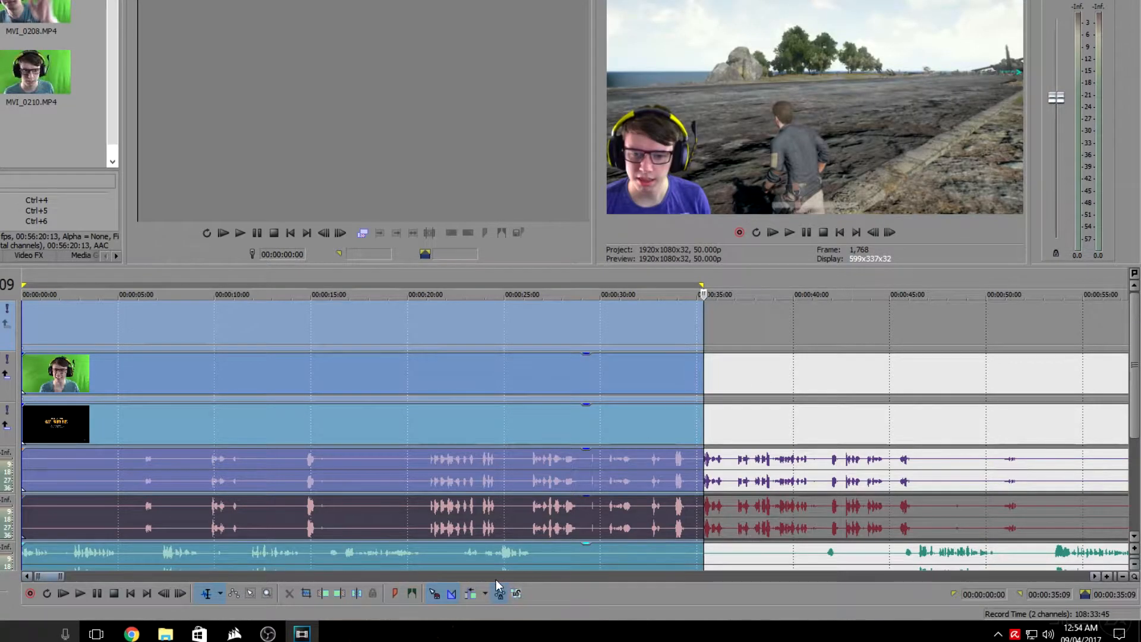
{"action": "key", "text": "Delete"}
Step: Delete the section from 00:00:11:01 to 00:00:59:13 on all tracks and inspect the join up close
{"action": "scroll", "coordinate": [387, 387], "scroll_direction": "down", "scroll_amount": 4}
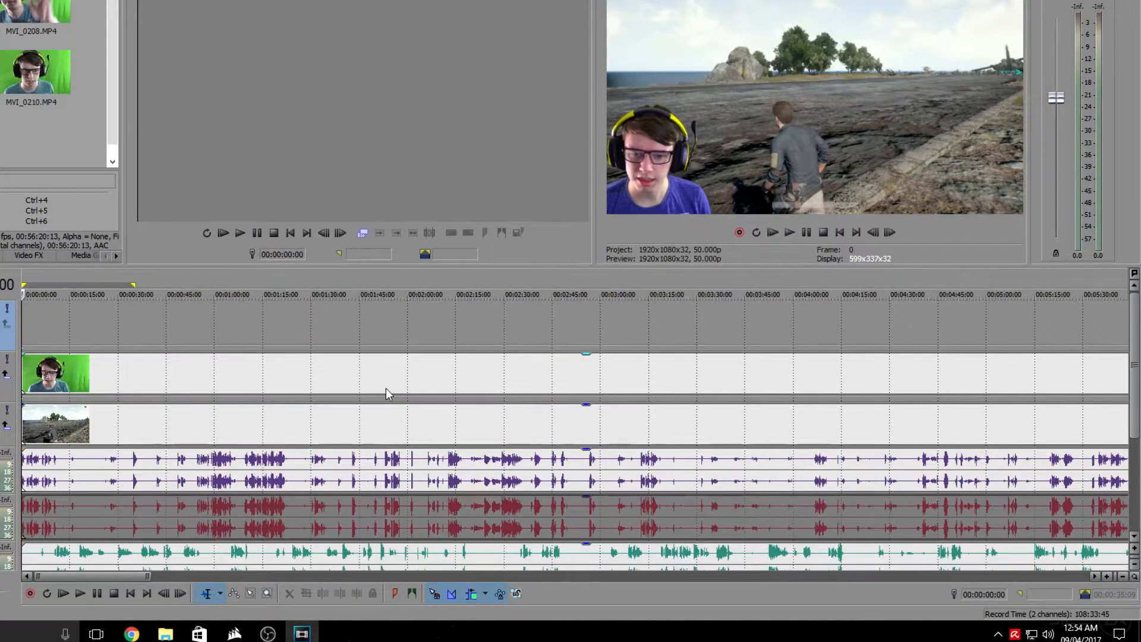
{"action": "scroll", "coordinate": [64, 379], "scroll_direction": "up", "scroll_amount": 7}
{"action": "scroll", "coordinate": [270, 345], "scroll_direction": "down", "scroll_amount": 2}
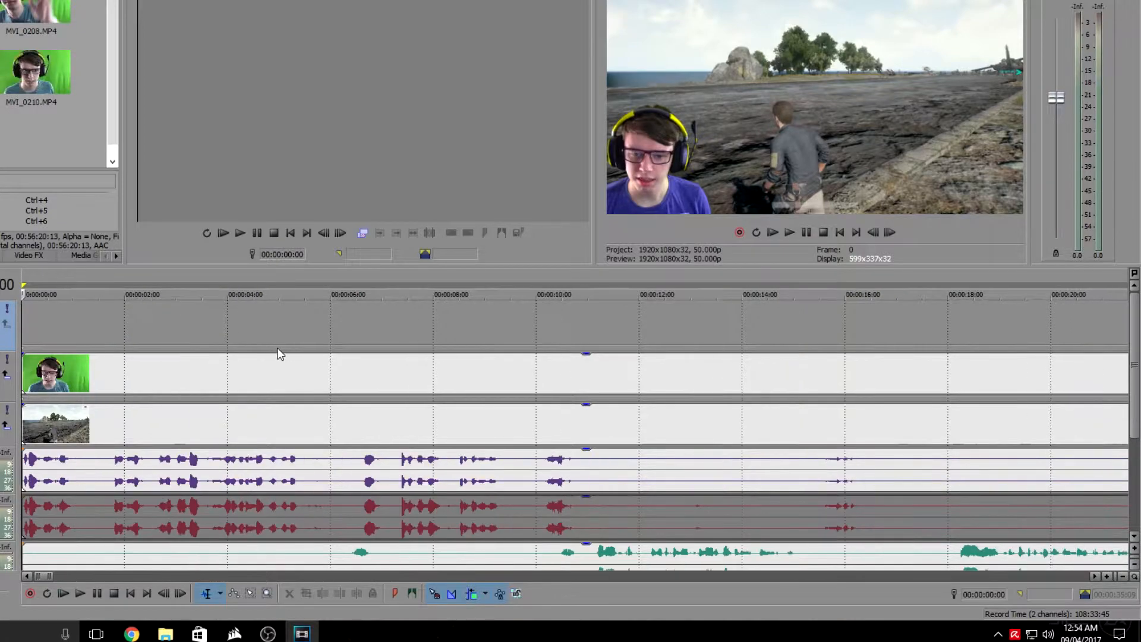
{"action": "left_click_drag", "start_coordinate": [589, 337], "coordinate": [757, 388]}
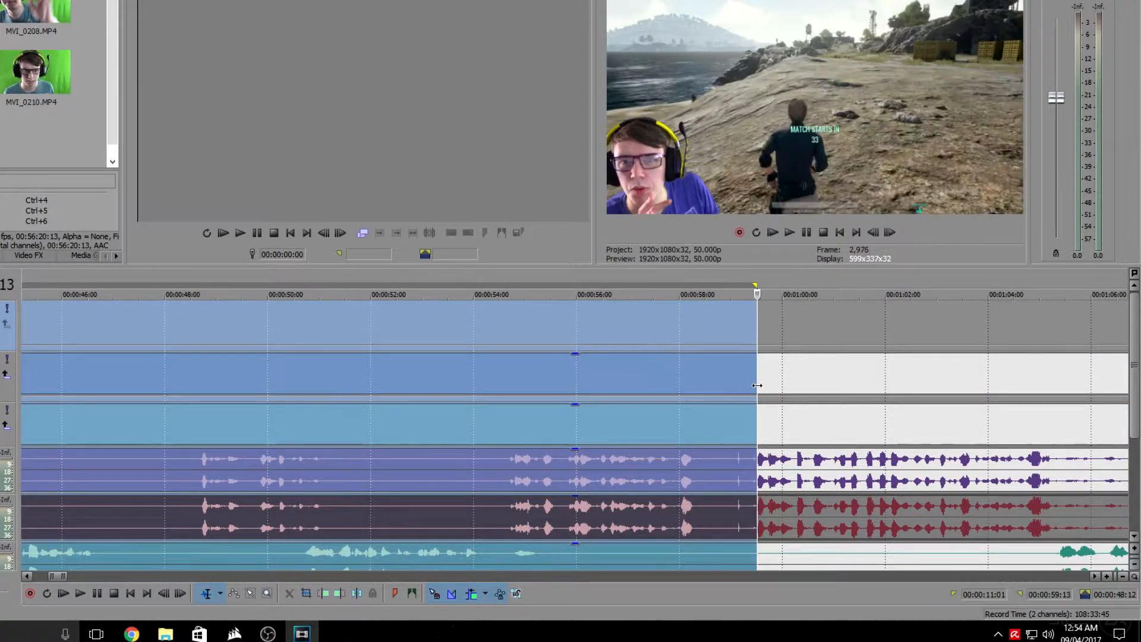
{"action": "key", "text": "Delete"}
{"action": "scroll", "coordinate": [452, 448], "scroll_direction": "down", "scroll_amount": 5}
{"action": "scroll", "coordinate": [480, 422], "scroll_direction": "up", "scroll_amount": 5}
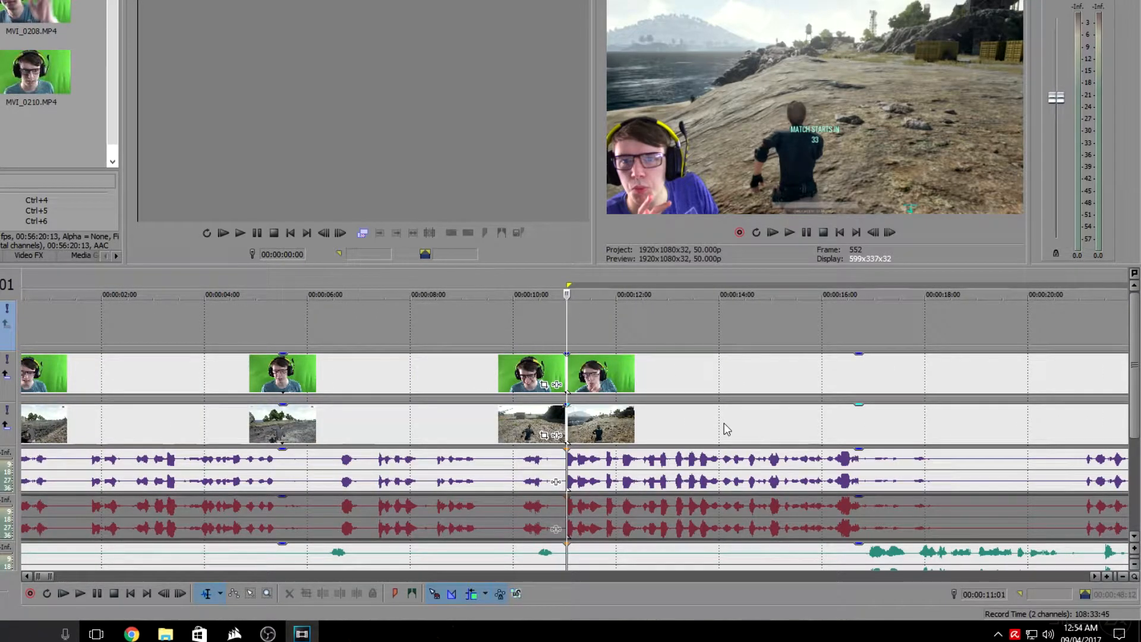
{"action": "scroll", "coordinate": [693, 398], "scroll_direction": "up", "scroll_amount": 8}
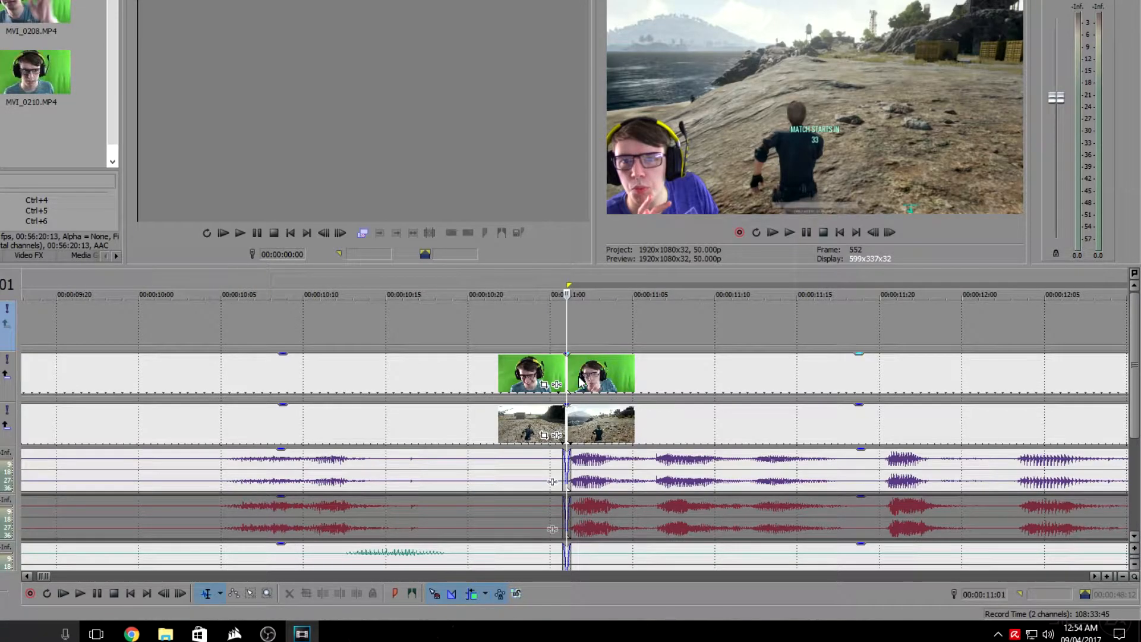
Step: Undo the last section deletion, shorten the selection's end to 00:00:59:12, and delete the selected section
{"action": "key", "text": "ctrl+z"}
{"action": "key", "text": "ctrl+z"}
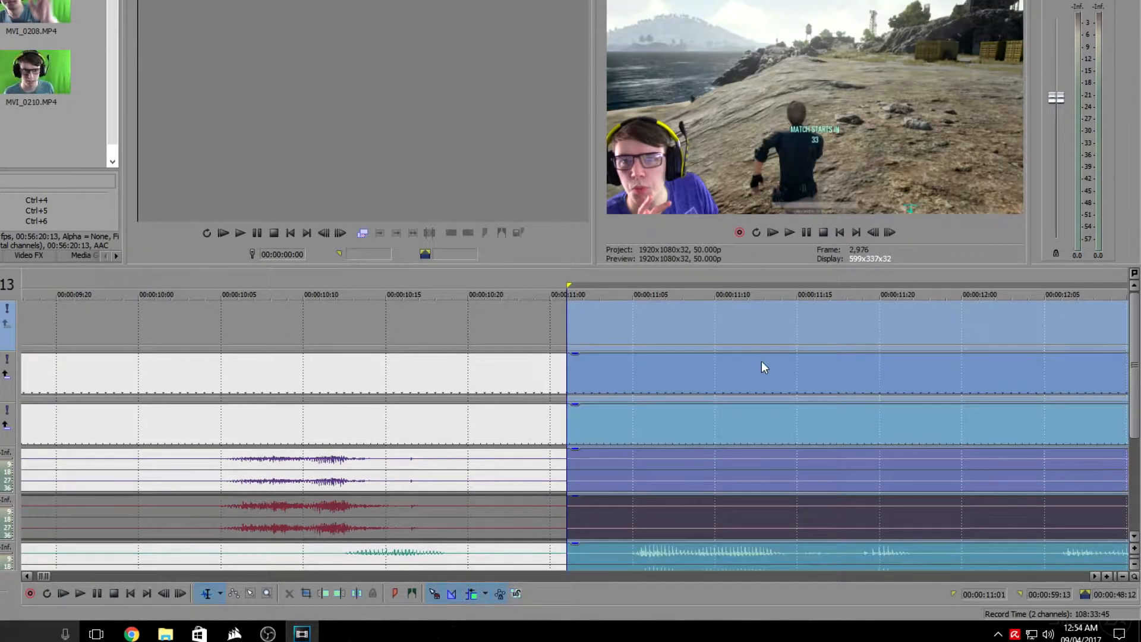
{"action": "key", "text": "End"}
{"action": "scroll", "coordinate": [747, 416], "scroll_direction": "down", "scroll_amount": 4}
{"action": "scroll", "coordinate": [593, 357], "scroll_direction": "up", "scroll_amount": 3}
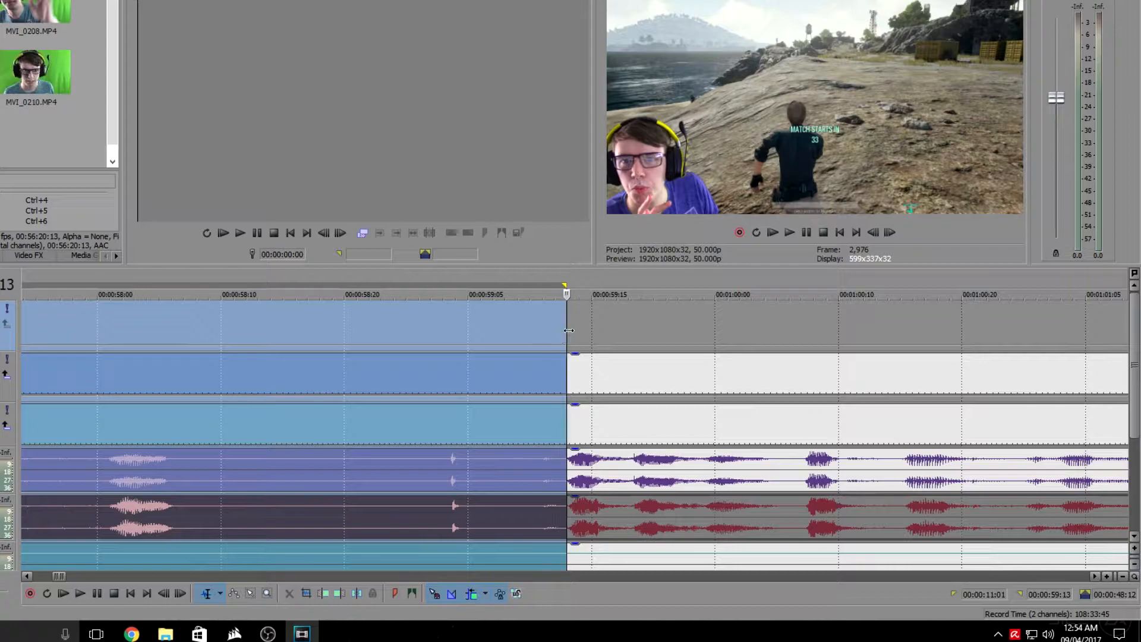
{"action": "left_click_drag", "start_coordinate": [566, 325], "coordinate": [562, 326]}
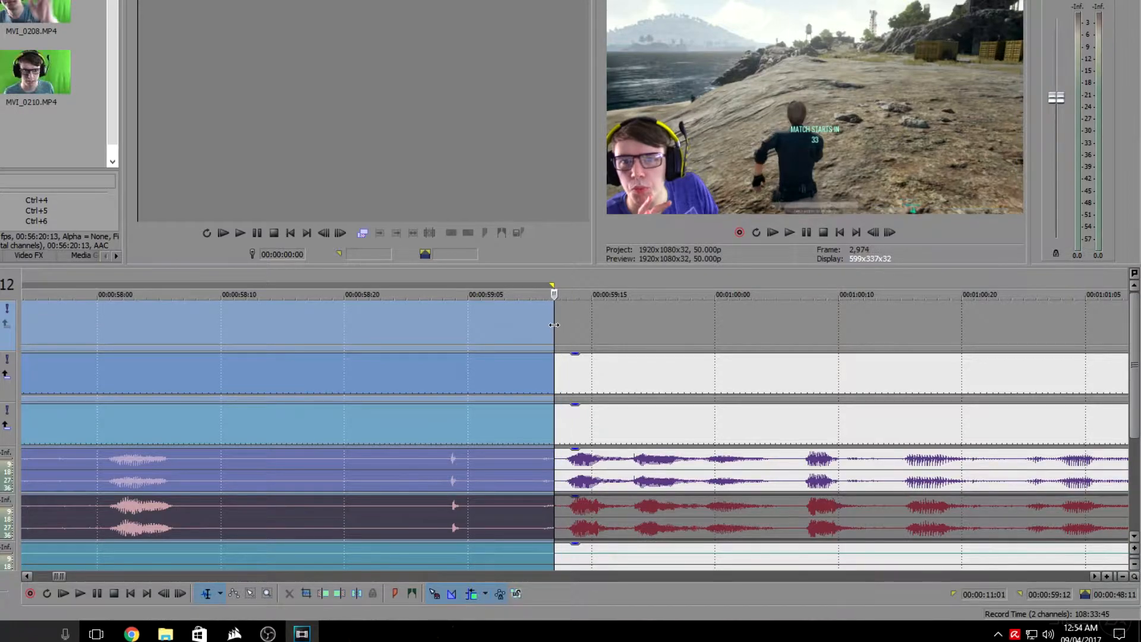
{"action": "key", "text": "Delete"}
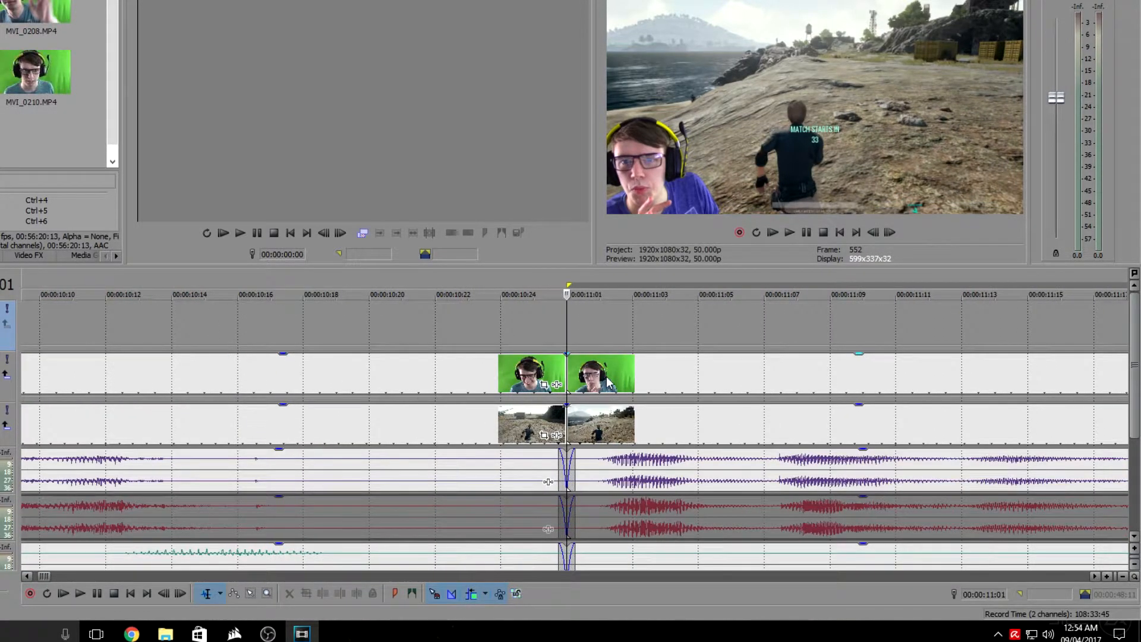
Step: Delete the gap in the microphone speech from about 00:00:18 to 00:00:21 on all tracks
{"action": "scroll", "coordinate": [689, 384], "scroll_direction": "down", "scroll_amount": 5}
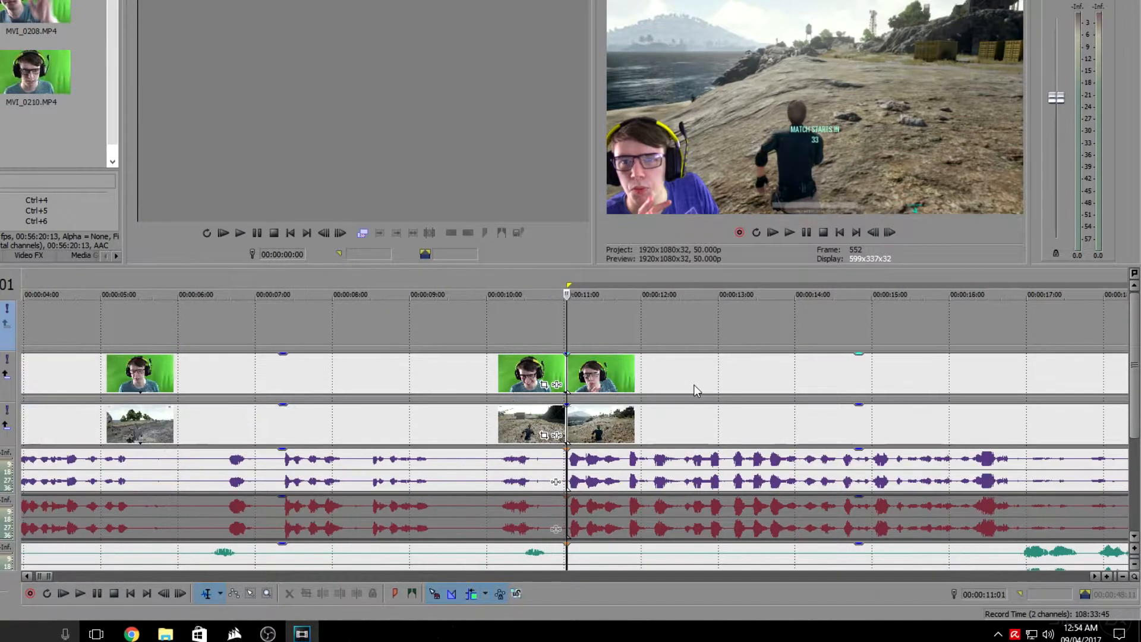
{"action": "scroll", "coordinate": [694, 387], "scroll_direction": "down", "scroll_amount": 5}
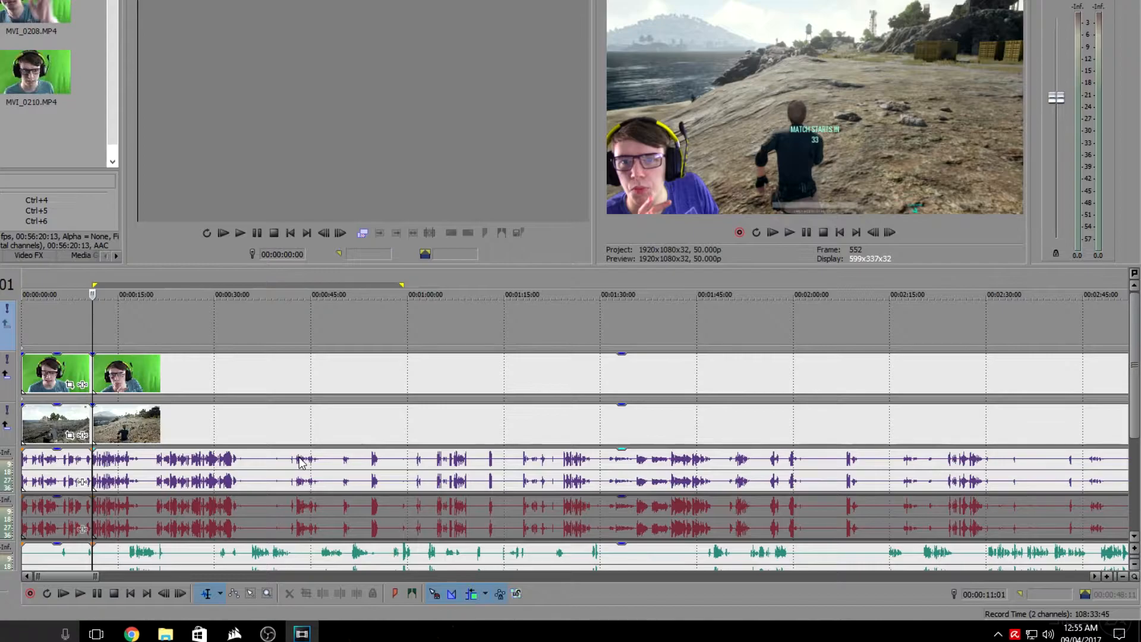
{"action": "scroll", "coordinate": [594, 426], "scroll_direction": "up", "scroll_amount": 5}
{"action": "scroll", "coordinate": [655, 386], "scroll_direction": "up", "scroll_amount": 2}
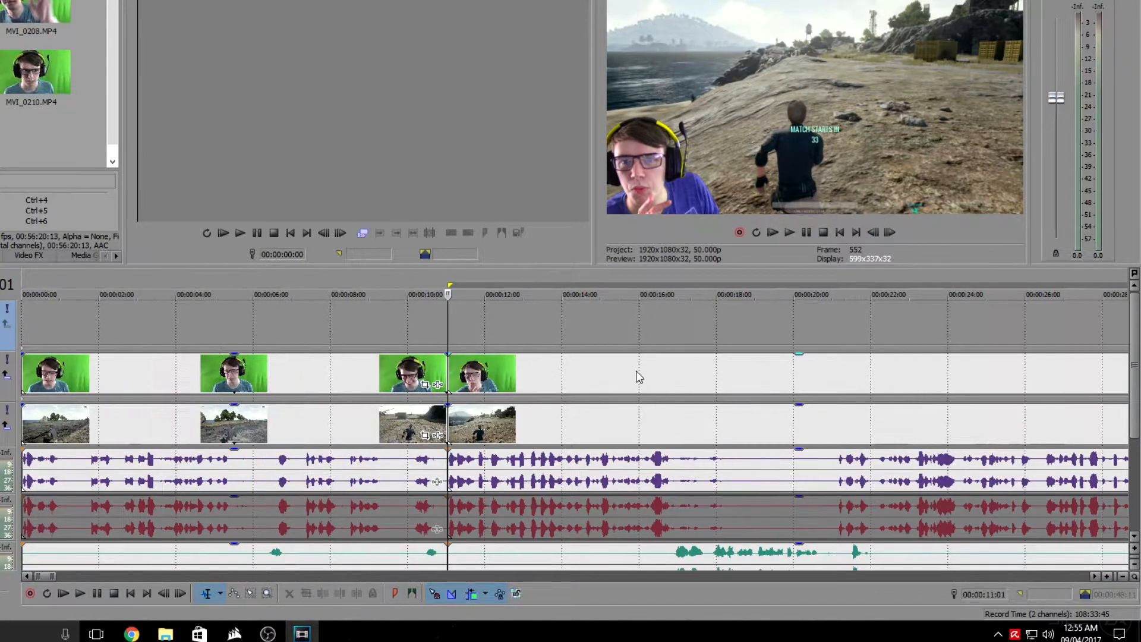
{"action": "left_click", "coordinate": [681, 327]}
{"action": "scroll", "coordinate": [682, 331], "scroll_direction": "up", "scroll_amount": 3}
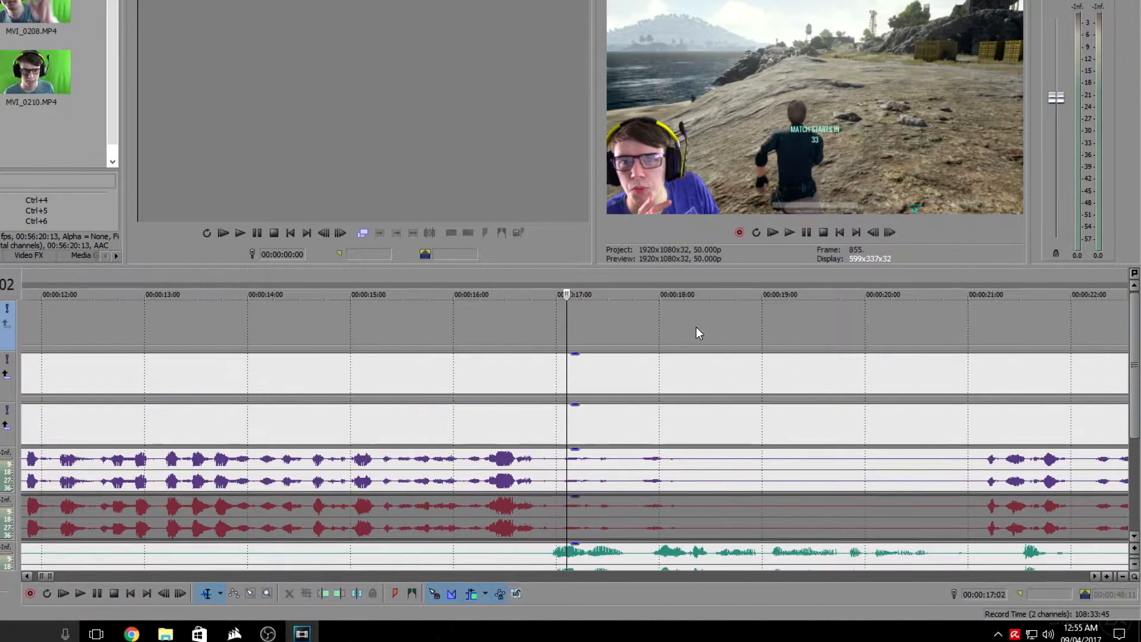
{"action": "left_click_drag", "start_coordinate": [672, 333], "coordinate": [984, 342]}
{"action": "key", "text": "Delete"}
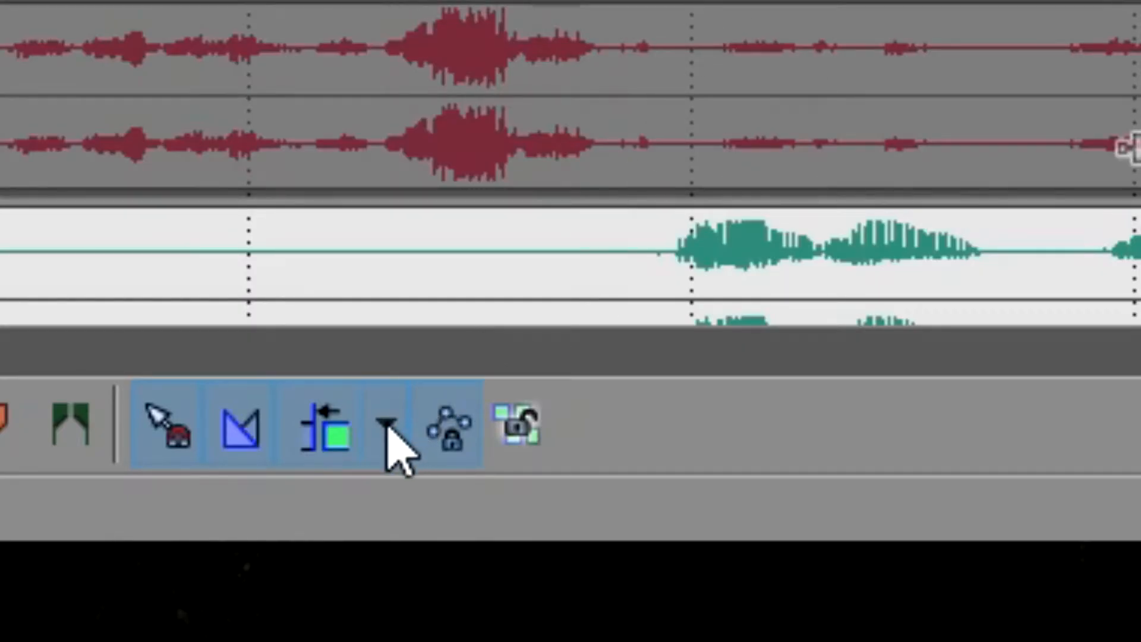
Step: Set Auto Ripple to All Tracks, Markers, and Regions
{"action": "left_click", "coordinate": [386, 423]}
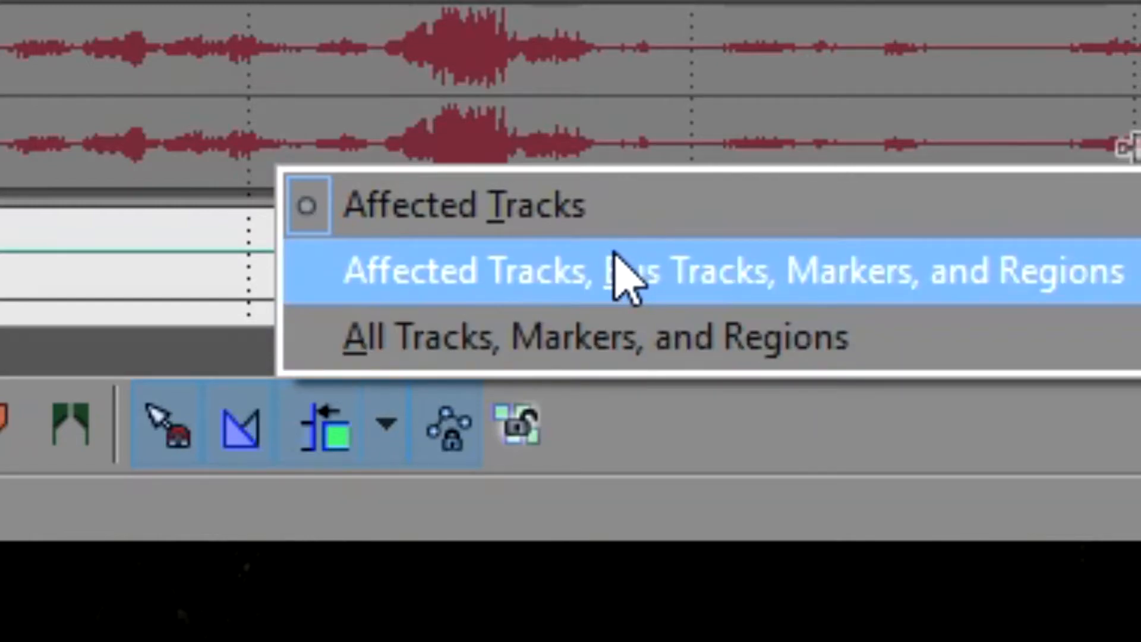
{"action": "left_click", "coordinate": [600, 334]}
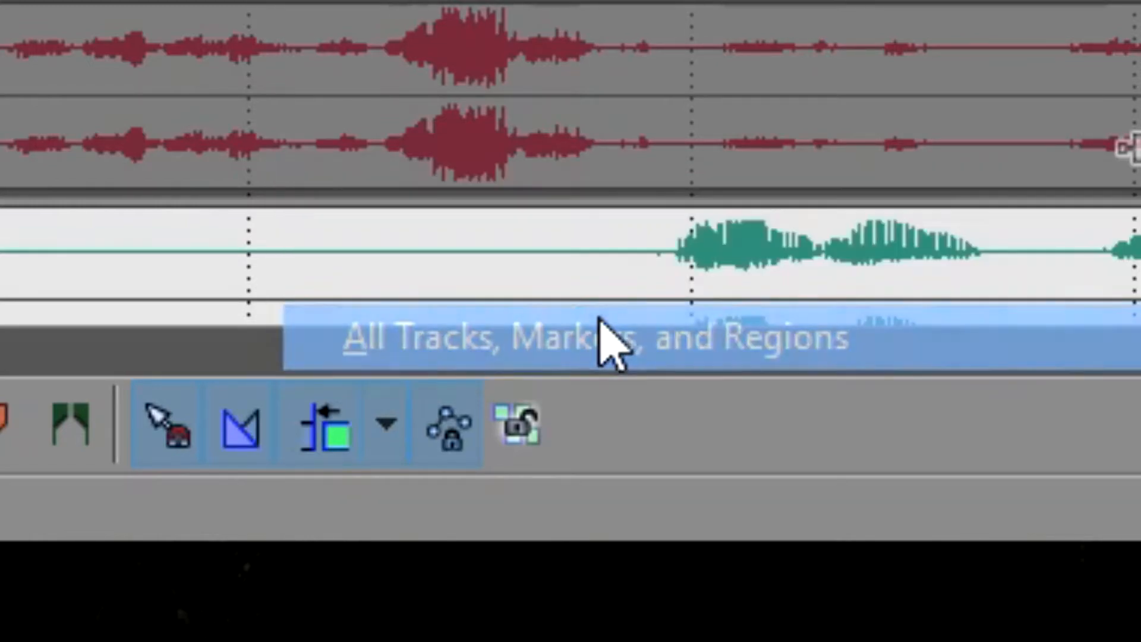
{"action": "scroll", "coordinate": [1129, 149], "scroll_direction": "down", "scroll_amount": 6}
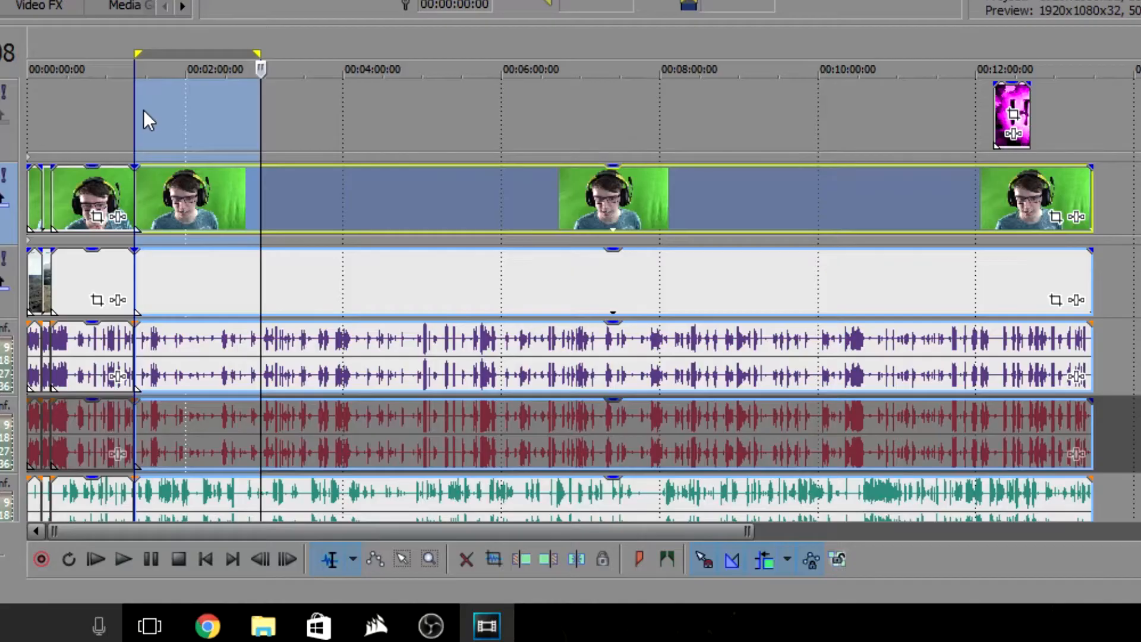
Step: Set Auto Ripple to Affected Tracks and select the long green-screen camera clip that follows the last cut
{"action": "left_click", "coordinate": [141, 109]}
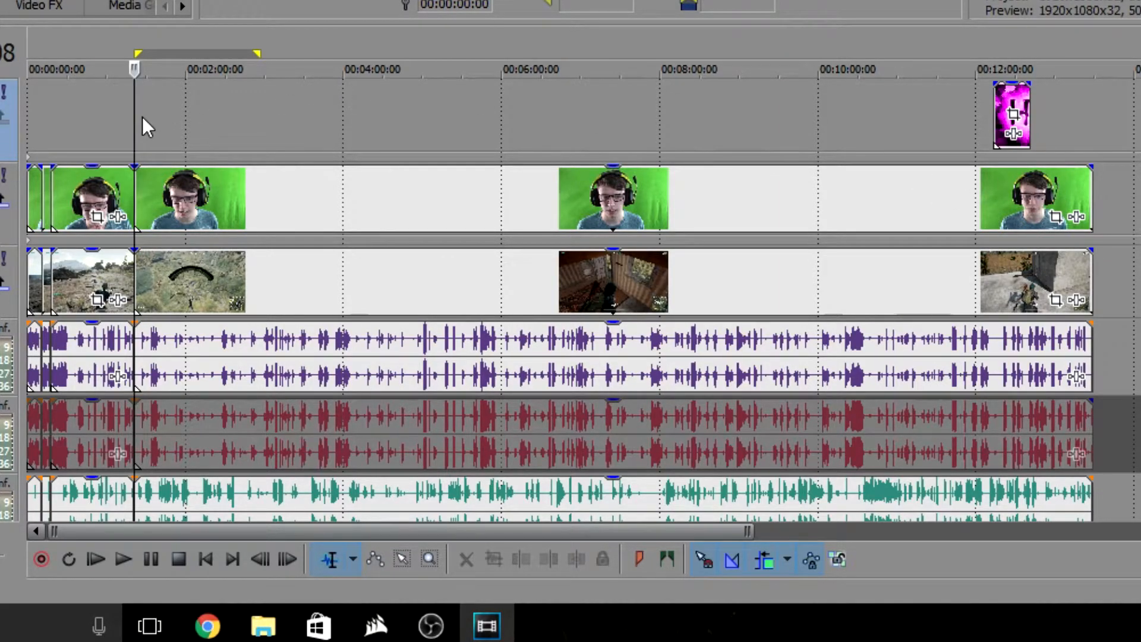
{"action": "left_click", "coordinate": [786, 560]}
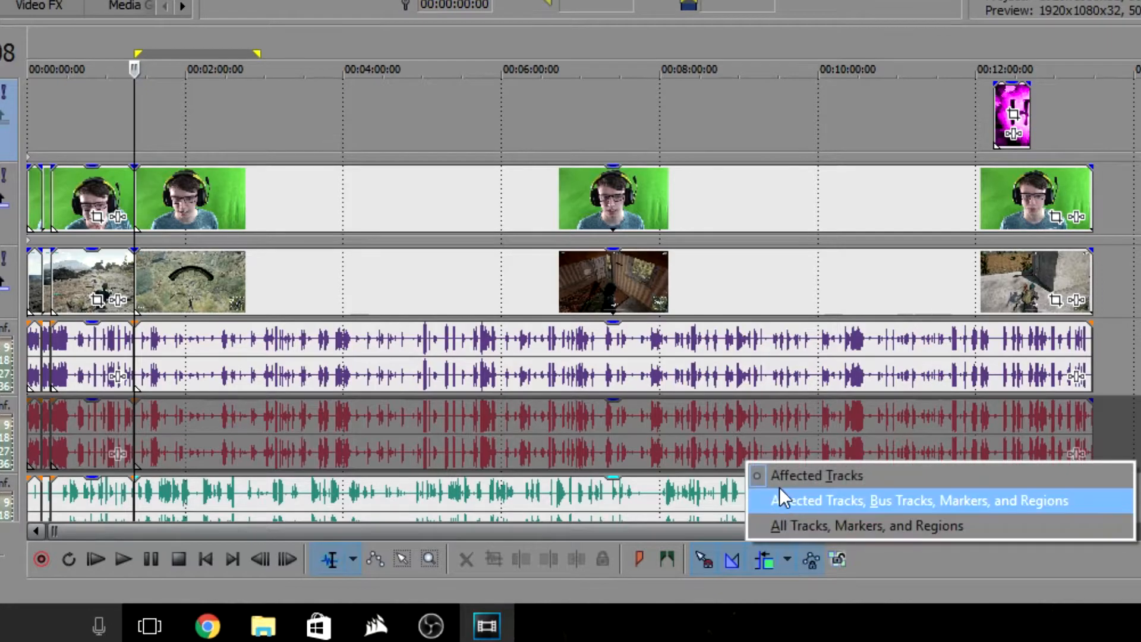
{"action": "left_click", "coordinate": [776, 476]}
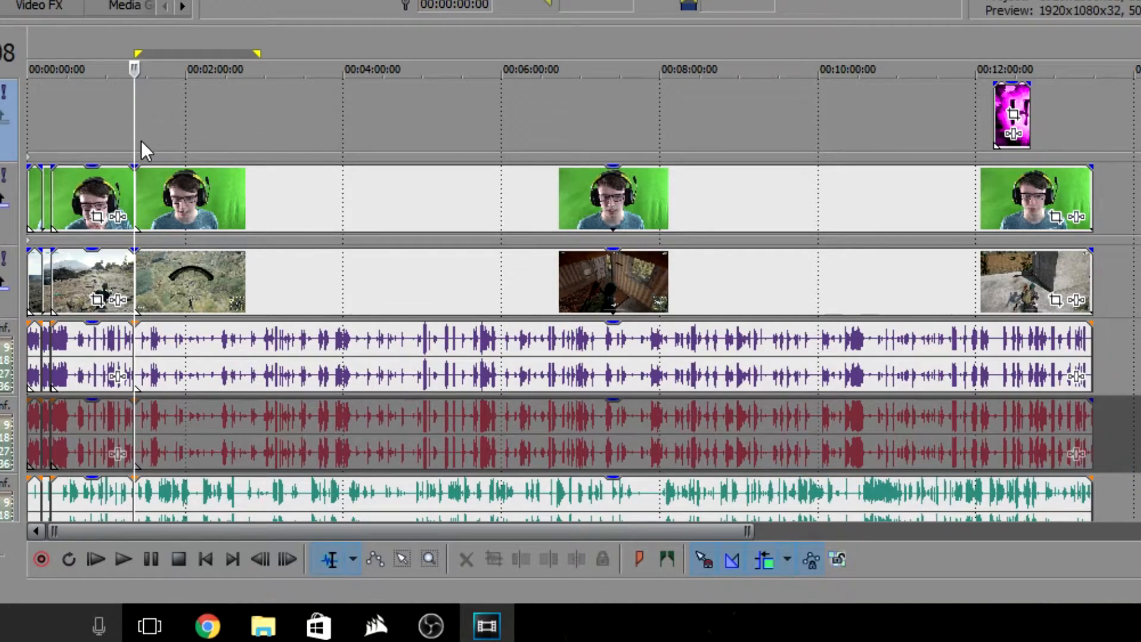
{"action": "left_click", "coordinate": [153, 199]}
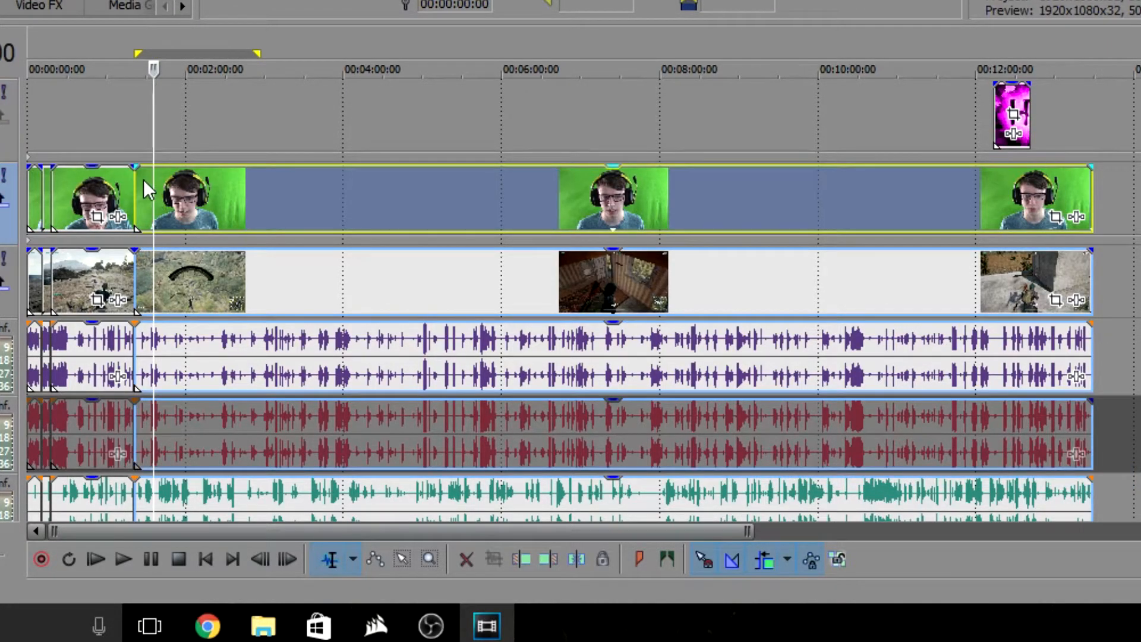
Step: Select and delete the section from about 00:01:21 to 00:02:52, and undo the deletion
{"action": "left_click", "coordinate": [136, 154]}
{"action": "left_click_drag", "start_coordinate": [135, 154], "coordinate": [253, 151]}
{"action": "key", "text": "Delete"}
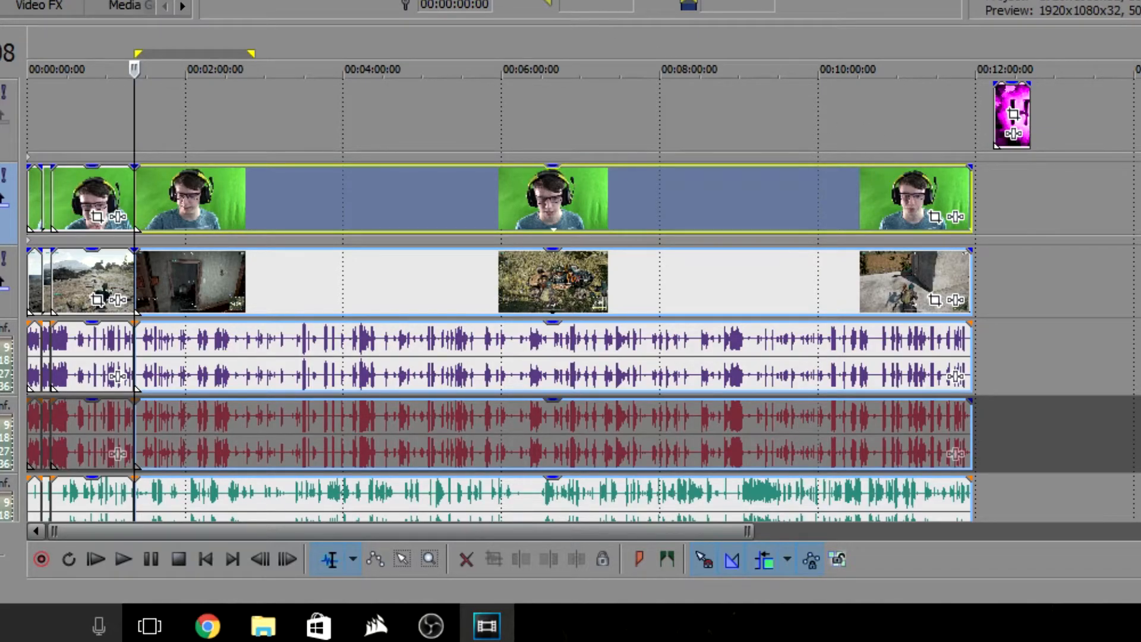
{"action": "key", "text": "ctrl+z"}
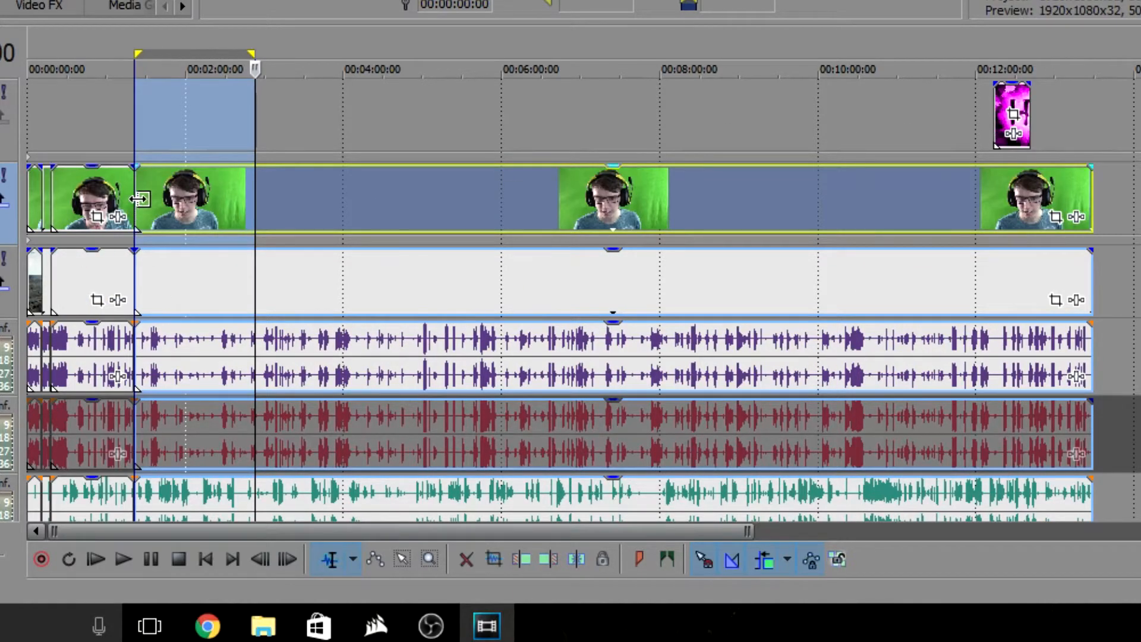
Step: Set Auto Ripple to All Tracks, Markers, and Regions and delete the selected section
{"action": "left_click", "coordinate": [790, 560]}
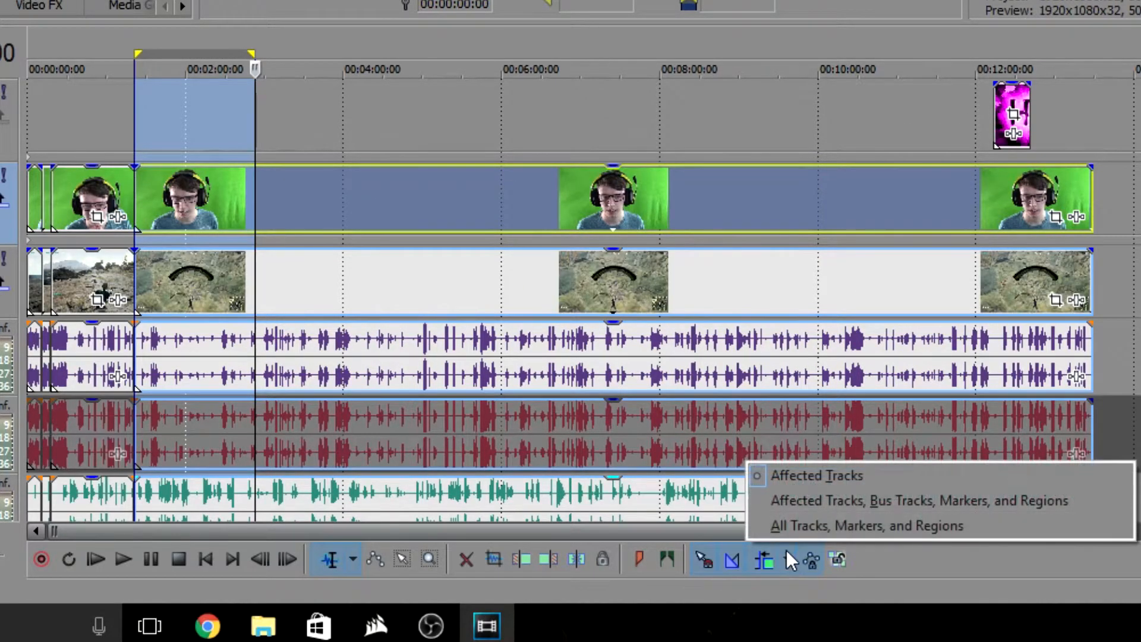
{"action": "left_click", "coordinate": [815, 528]}
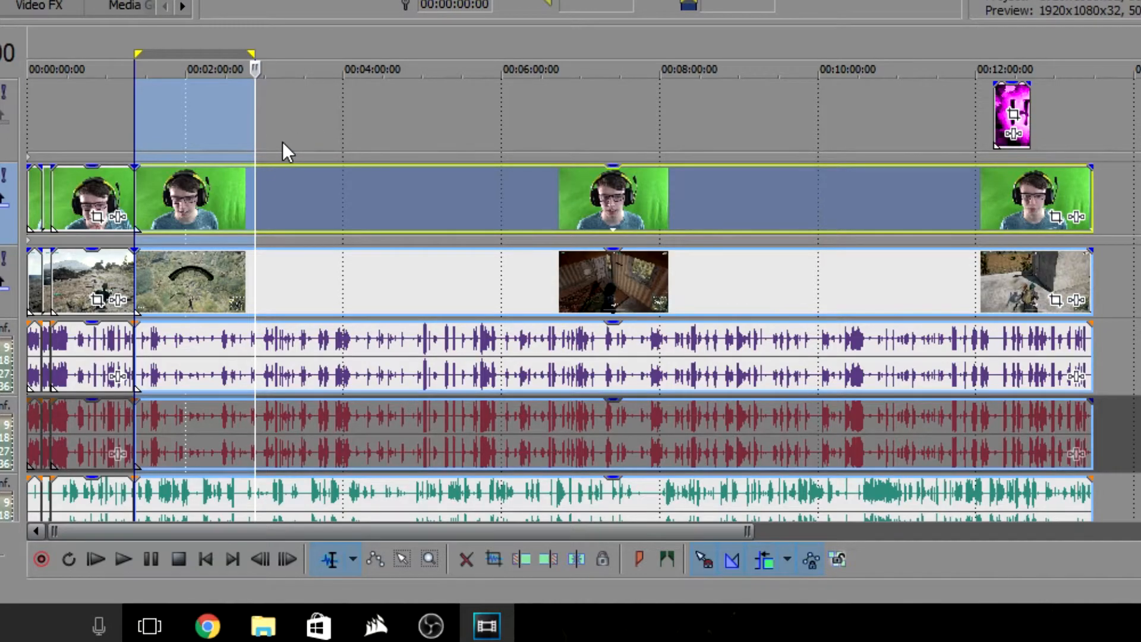
{"action": "key", "text": "Delete"}
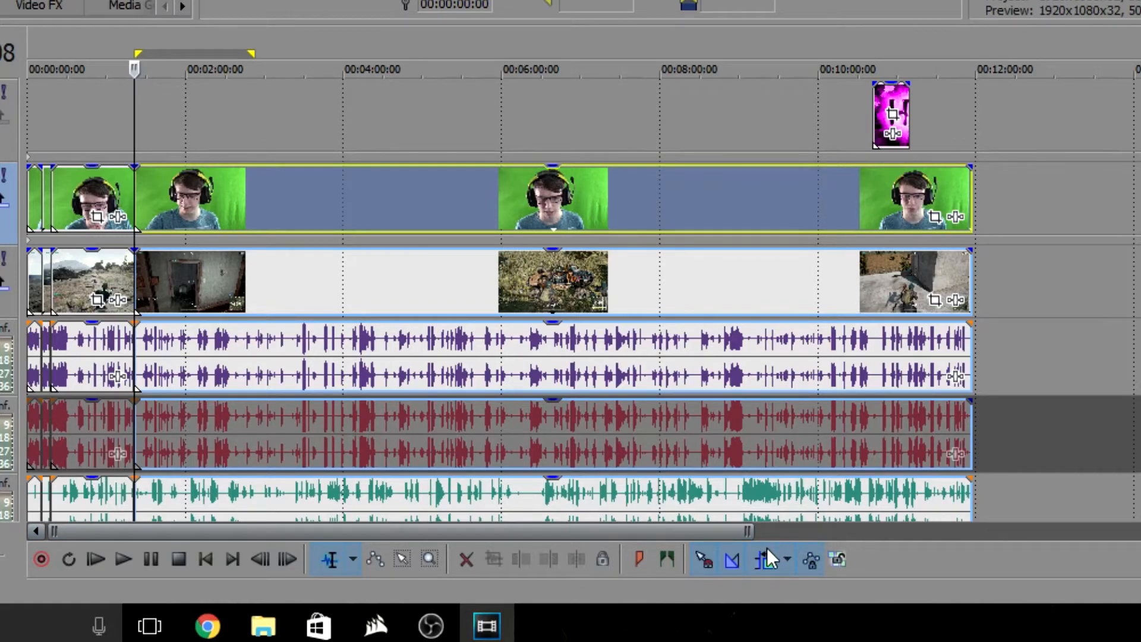
Step: Delete the section from about 00:01:54 to 00:03:54 on all tracks
{"action": "left_click_drag", "start_coordinate": [178, 132], "coordinate": [339, 131]}
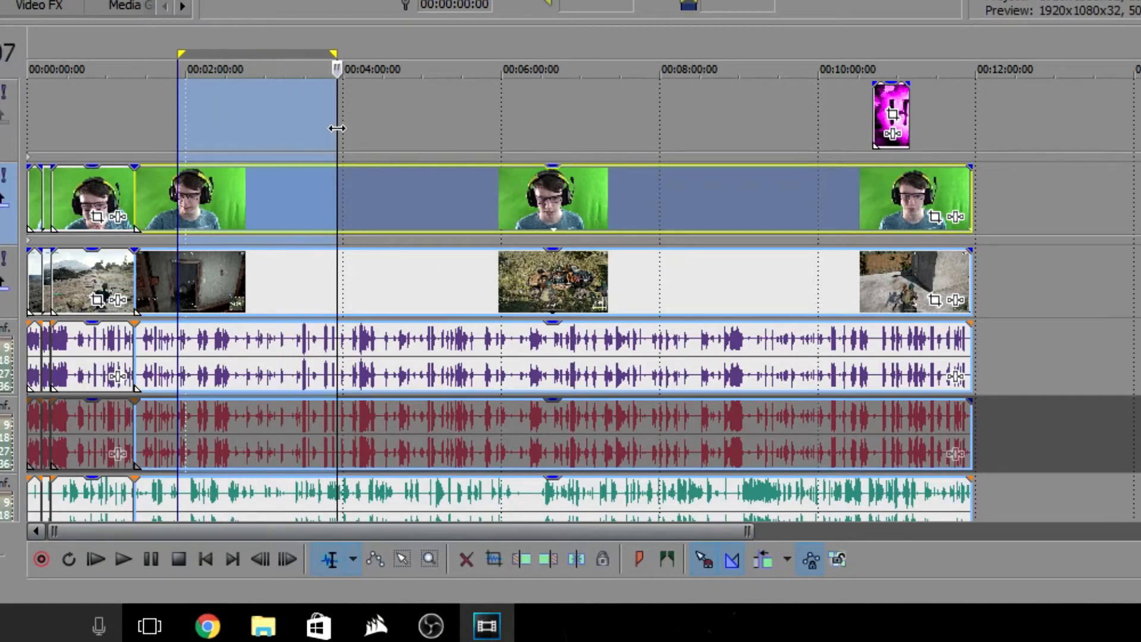
{"action": "key", "text": "Delete"}
Step: Look through the timeline around and beyond the cut at about 00:01:54 for the next place to edit
{"action": "left_click", "coordinate": [272, 157]}
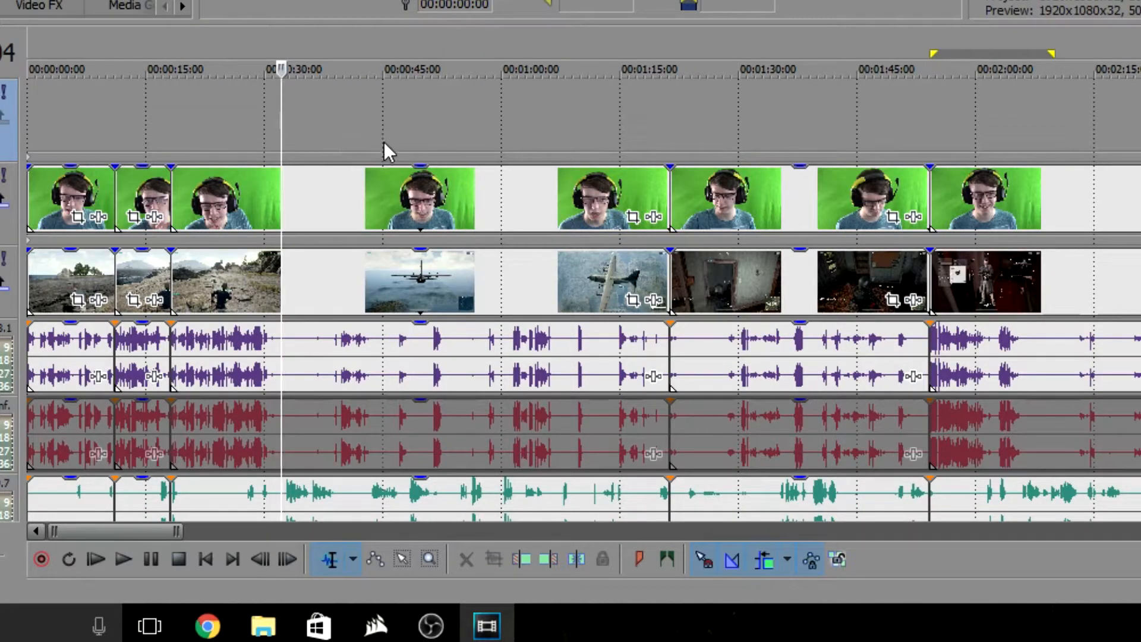
{"action": "left_click", "coordinate": [391, 139]}
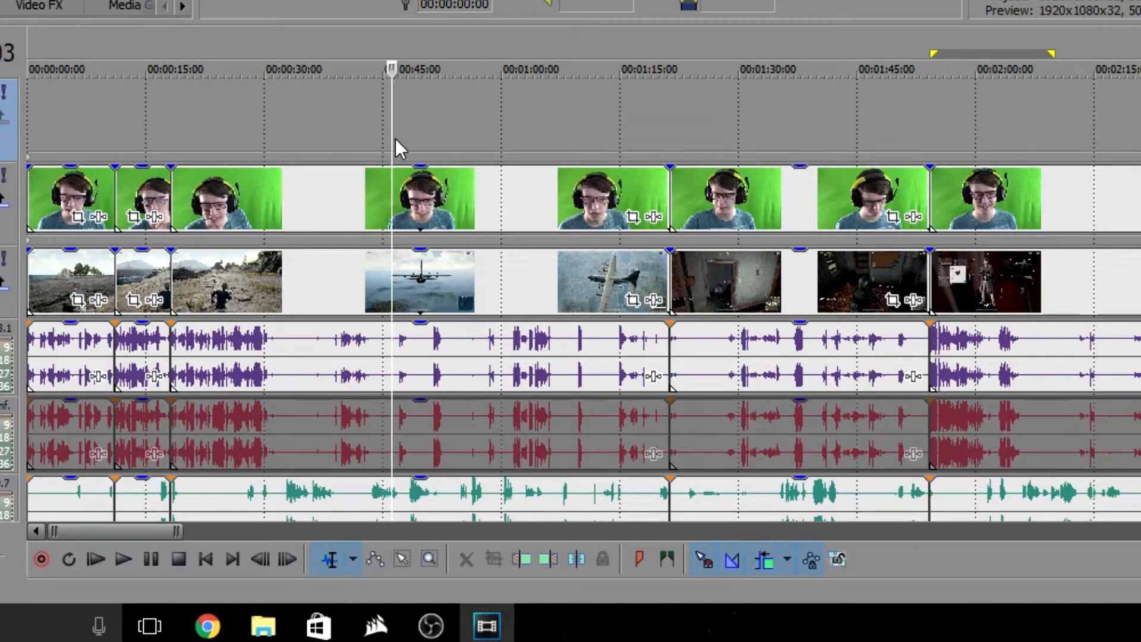
{"action": "left_click", "coordinate": [502, 119]}
{"action": "left_click", "coordinate": [844, 125]}
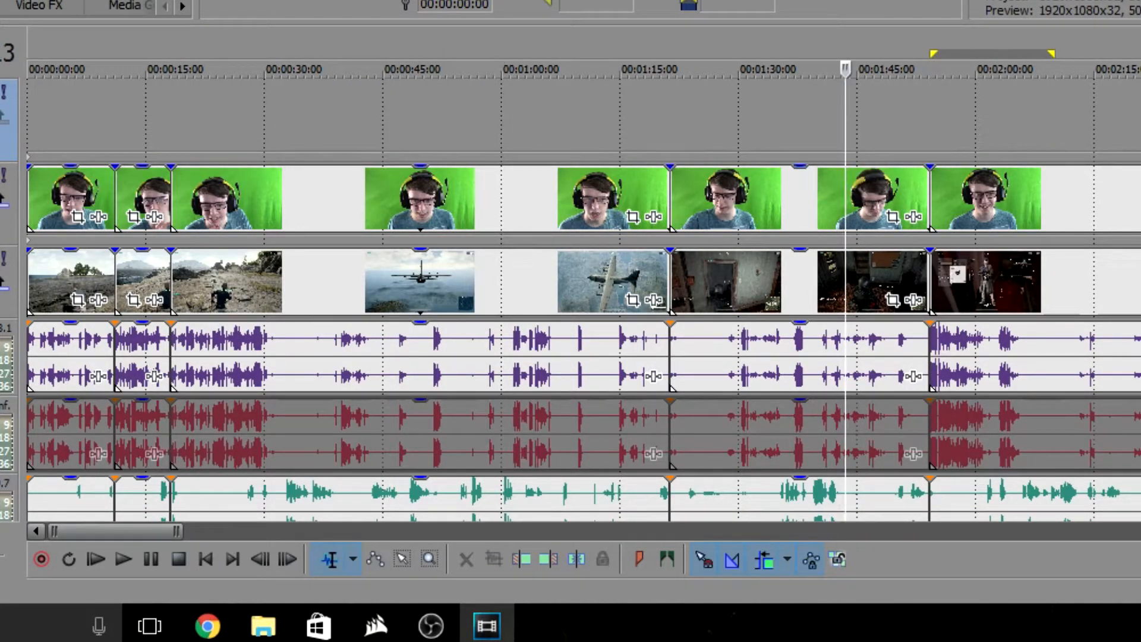
{"action": "scroll", "coordinate": [583, 300], "scroll_direction": "down", "scroll_amount": 3}
{"action": "scroll", "coordinate": [584, 300], "scroll_direction": "up", "scroll_amount": 3}
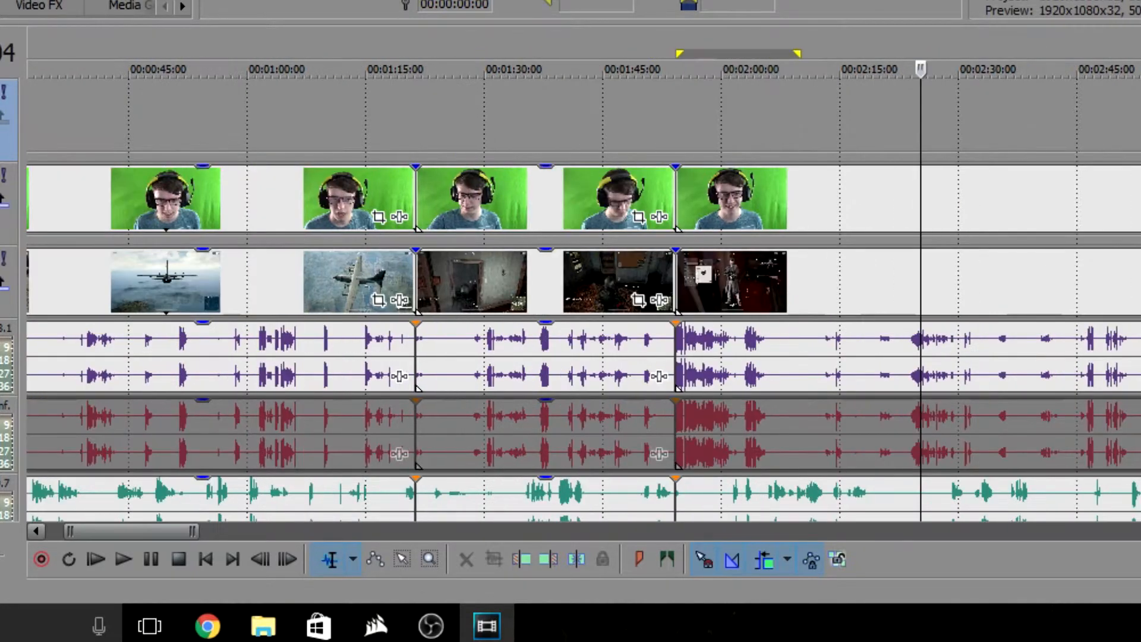
{"action": "scroll", "coordinate": [1082, 155], "scroll_direction": "down", "scroll_amount": 3}
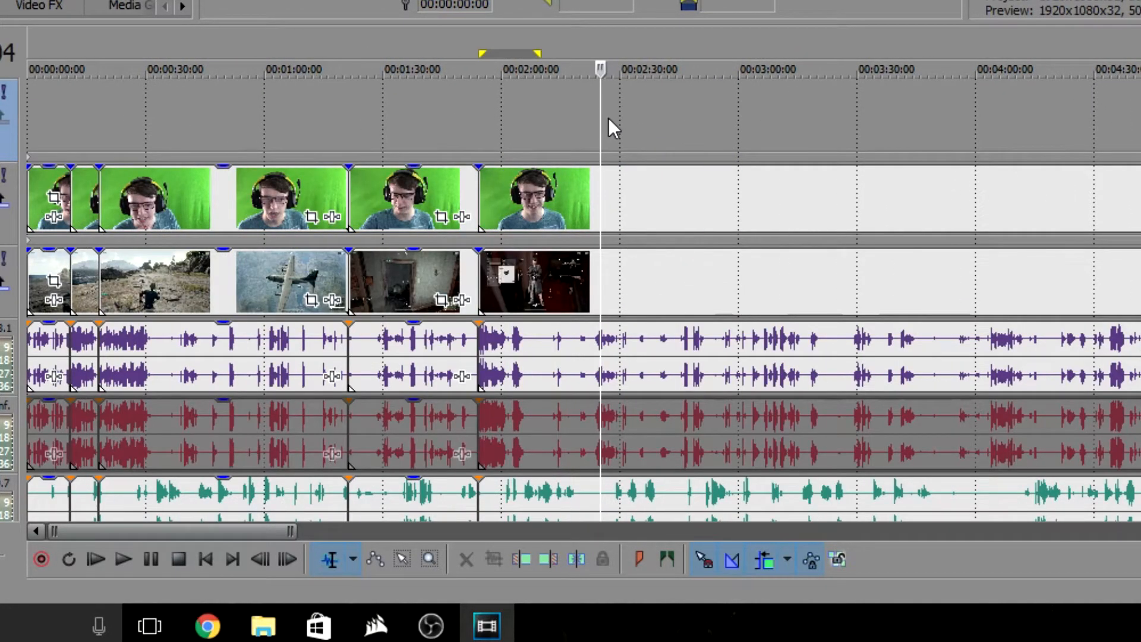
{"action": "left_click", "coordinate": [605, 116]}
{"action": "left_click", "coordinate": [725, 115]}
{"action": "left_click", "coordinate": [850, 116]}
Step: Split the camera, gameplay and audio clips at about 00:02:30
{"action": "left_click", "coordinate": [620, 116]}
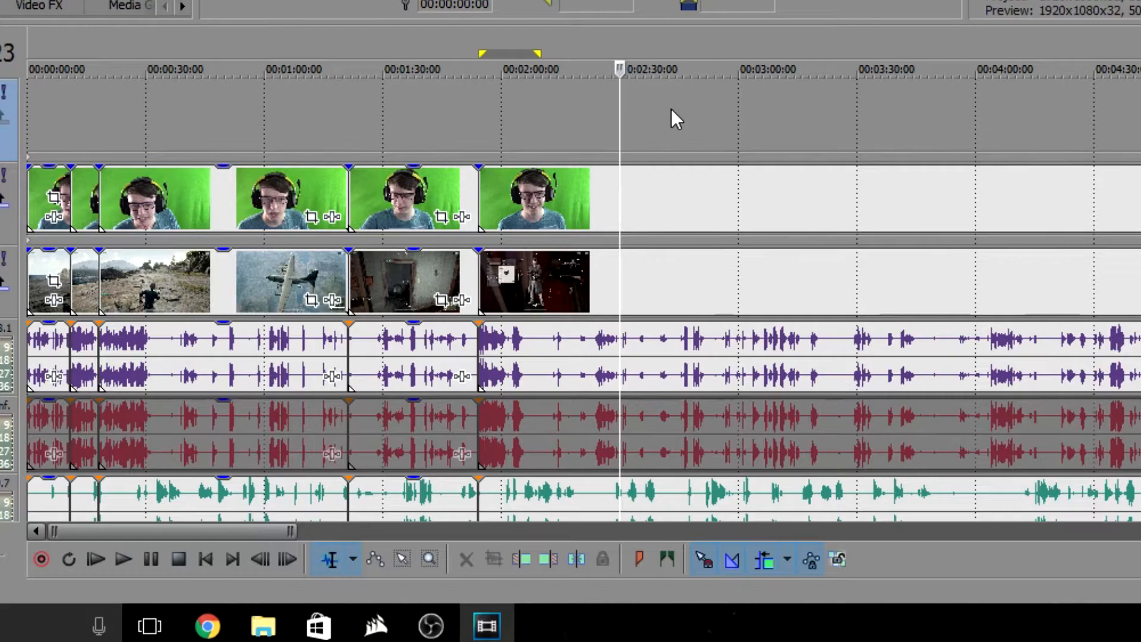
{"action": "key", "text": "s"}
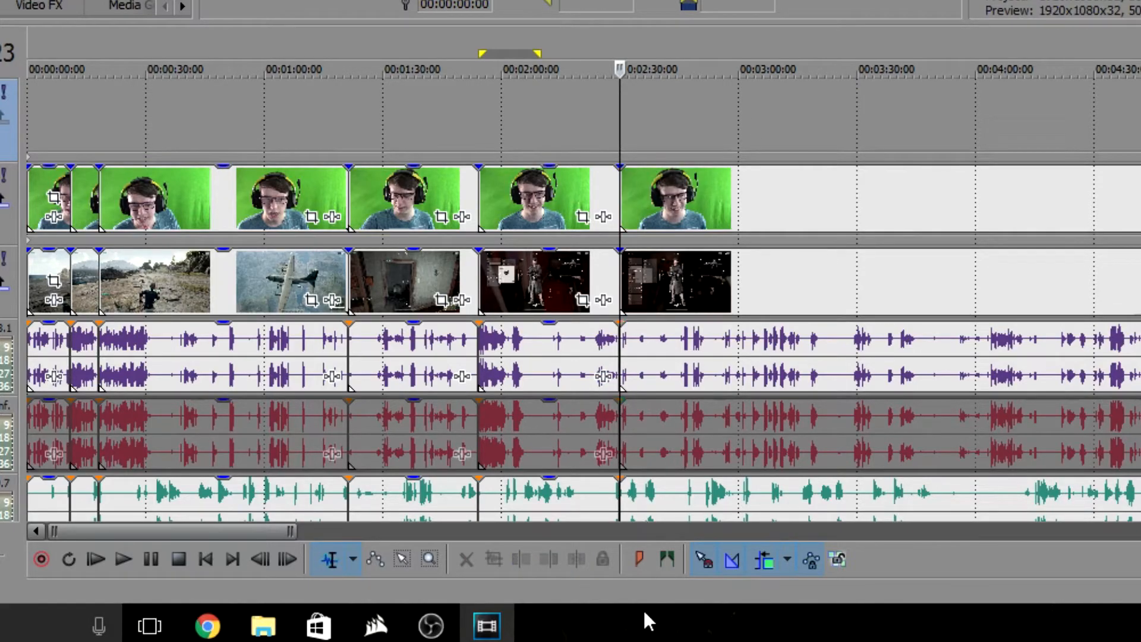
{"action": "scroll", "coordinate": [654, 176], "scroll_direction": "up", "scroll_amount": 6}
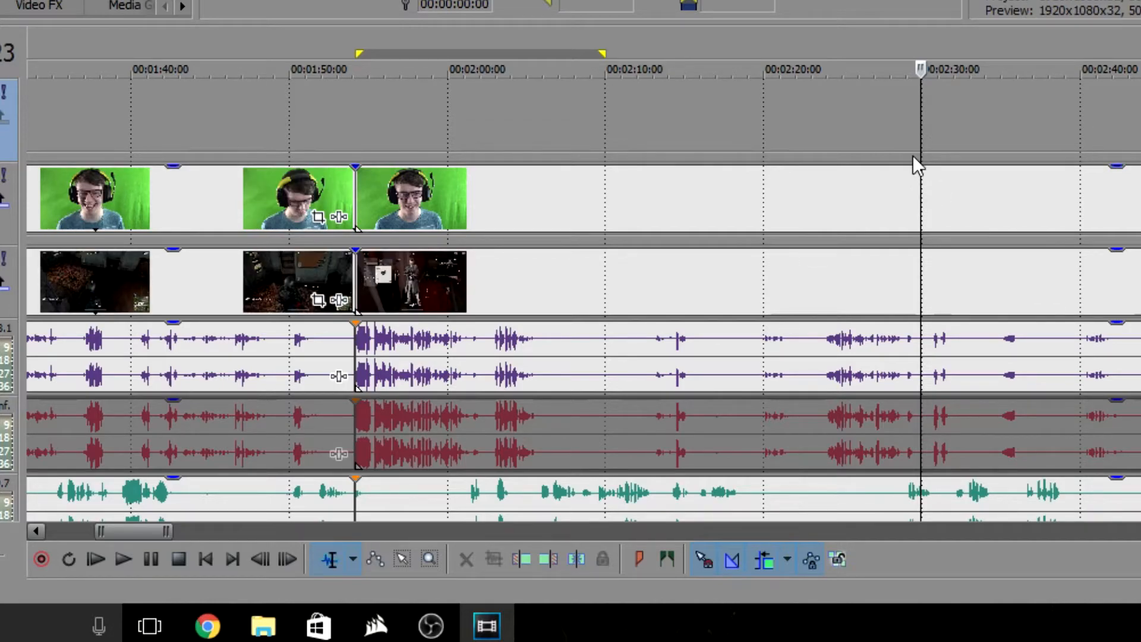
{"action": "key", "text": "s"}
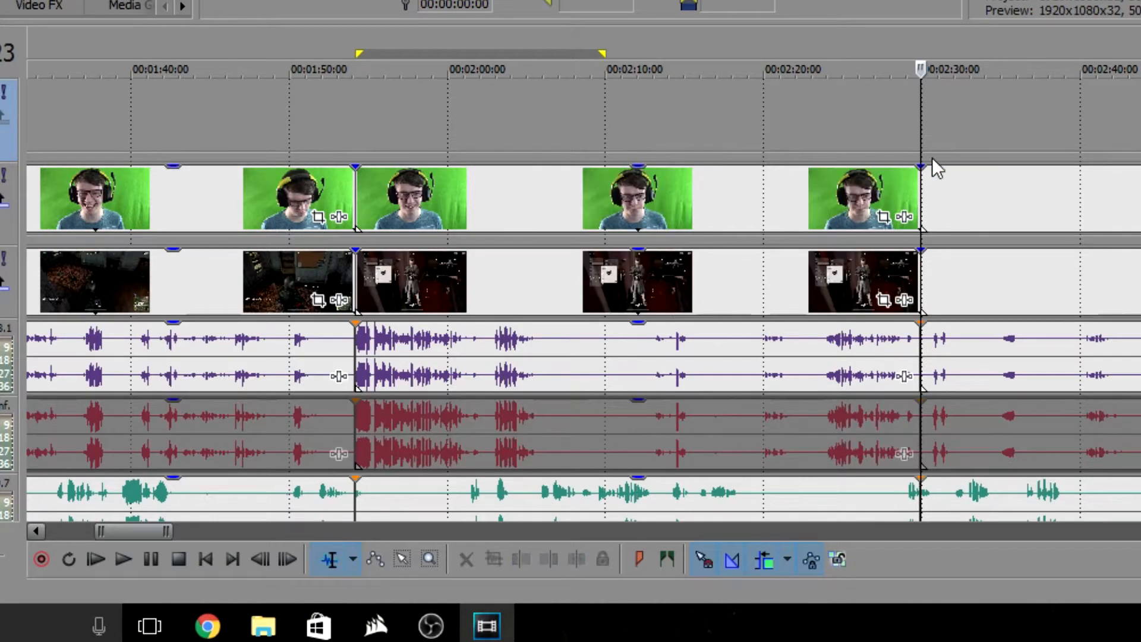
Step: Move the clips after the last split later to start at about 00:02:39, opening a gap on the camera, gameplay and audio tracks
{"action": "left_click_drag", "start_coordinate": [961, 192], "coordinate": [1140, 188]}
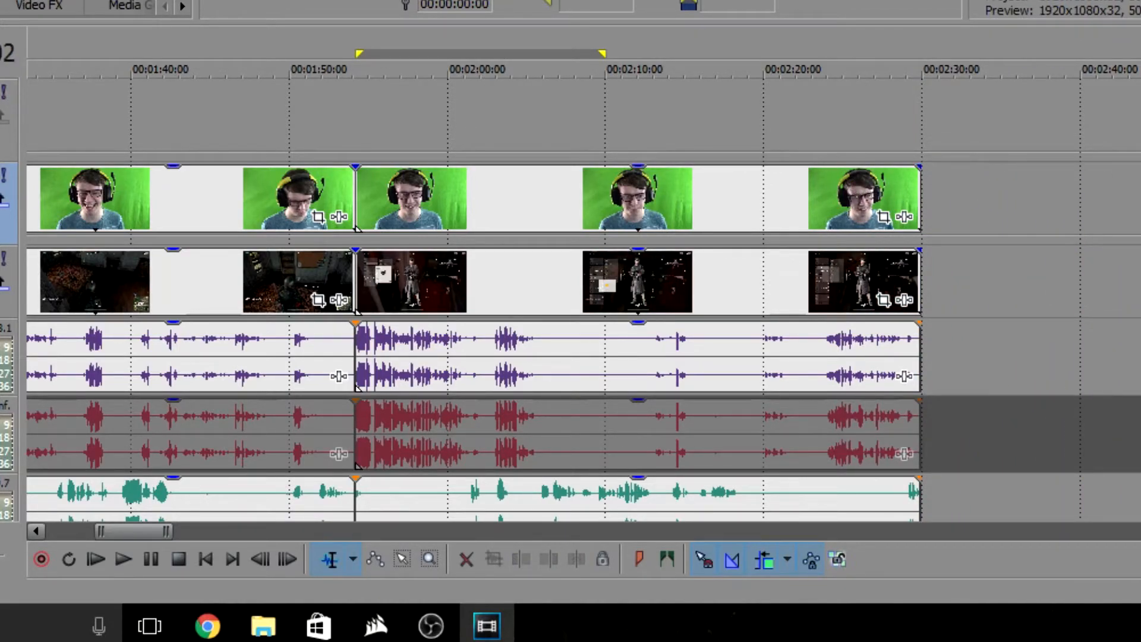
{"action": "left_click_drag", "start_coordinate": [1140, 187], "coordinate": [1099, 188]}
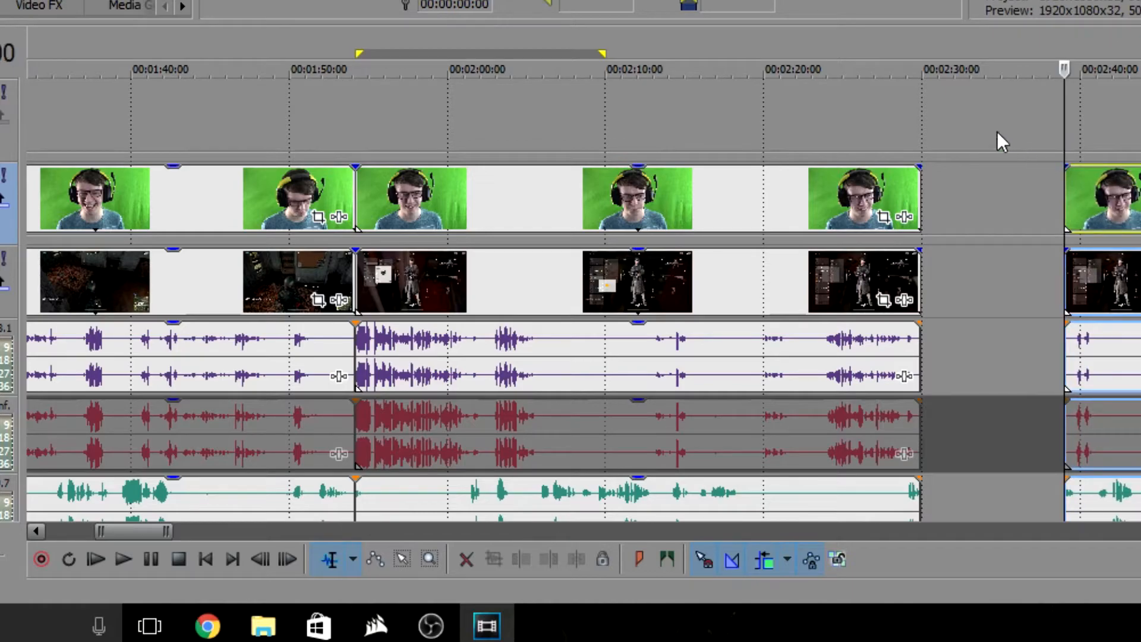
{"action": "left_click_drag", "start_coordinate": [951, 122], "coordinate": [1045, 141]}
{"action": "scroll", "coordinate": [1073, 220], "scroll_direction": "down", "scroll_amount": 6}
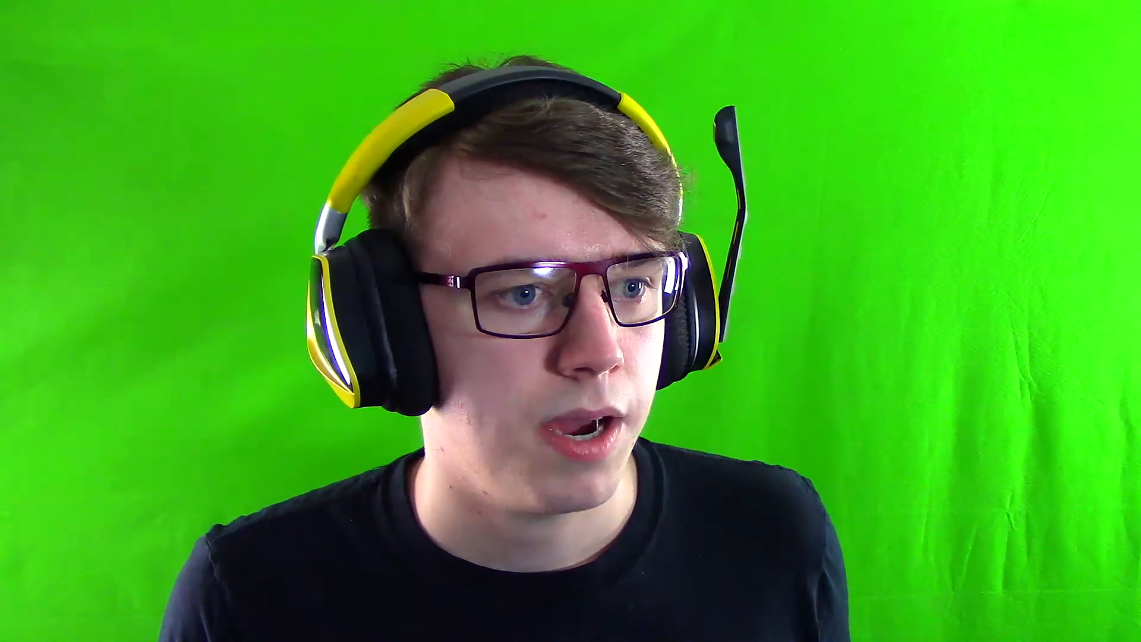